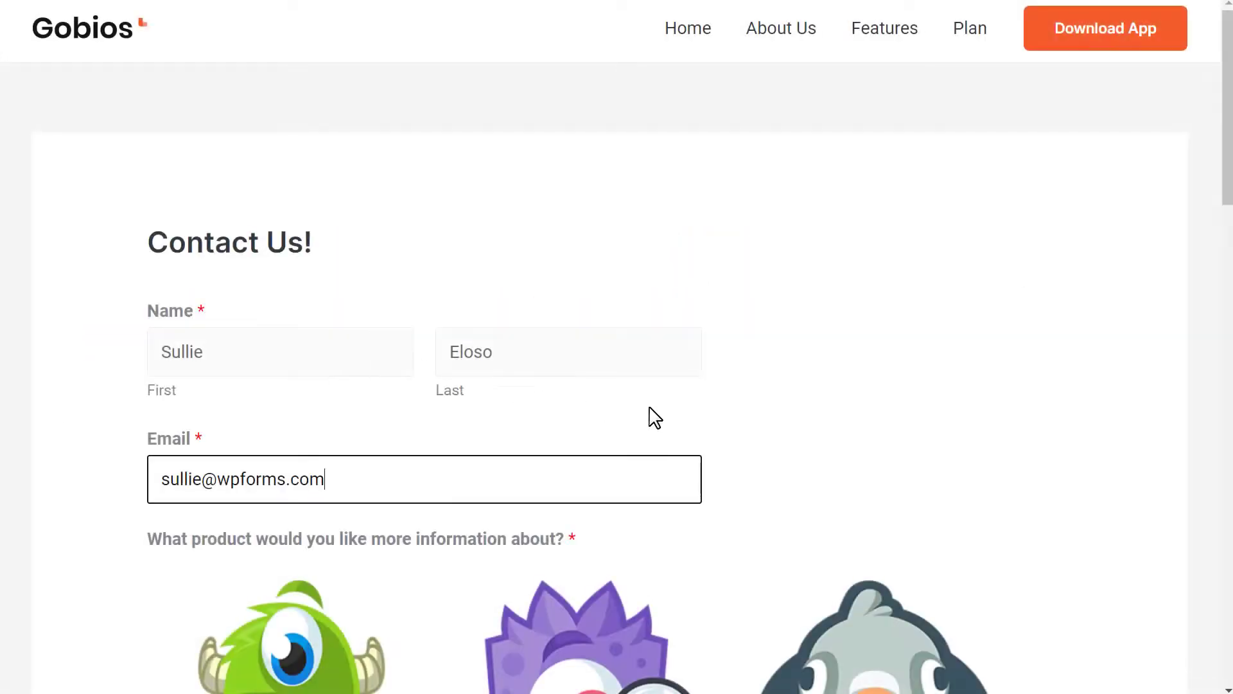
Try the product image choices and settle on WPForms in the Contact Us! form
{"action": "scroll", "coordinate": [1015, 425], "scroll_direction": "down", "scroll_amount": 7}
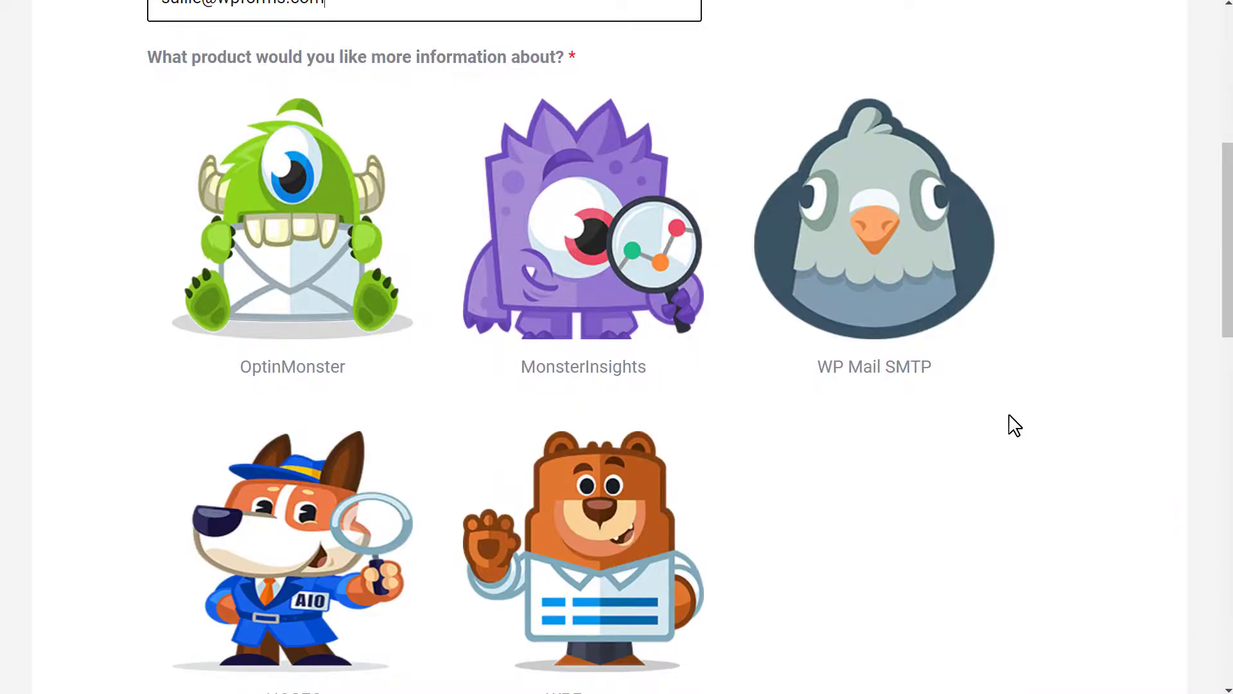
{"action": "left_click", "coordinate": [627, 299]}
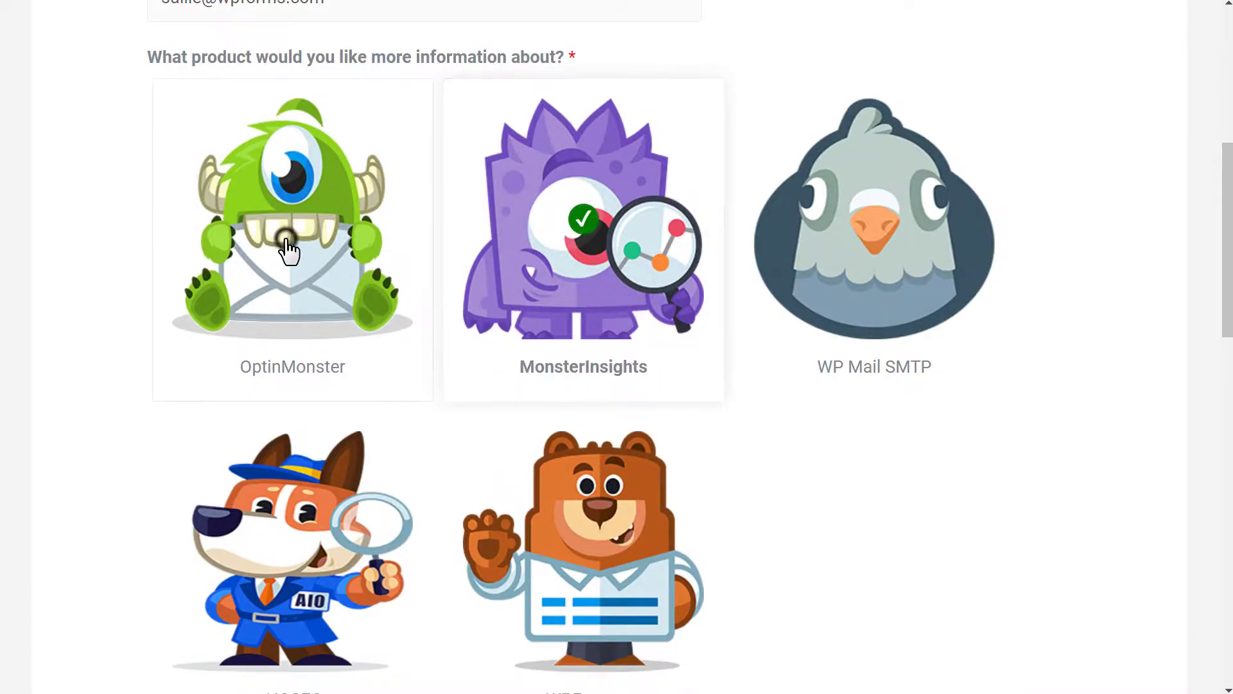
{"action": "left_click", "coordinate": [287, 241]}
{"action": "left_click", "coordinate": [873, 243]}
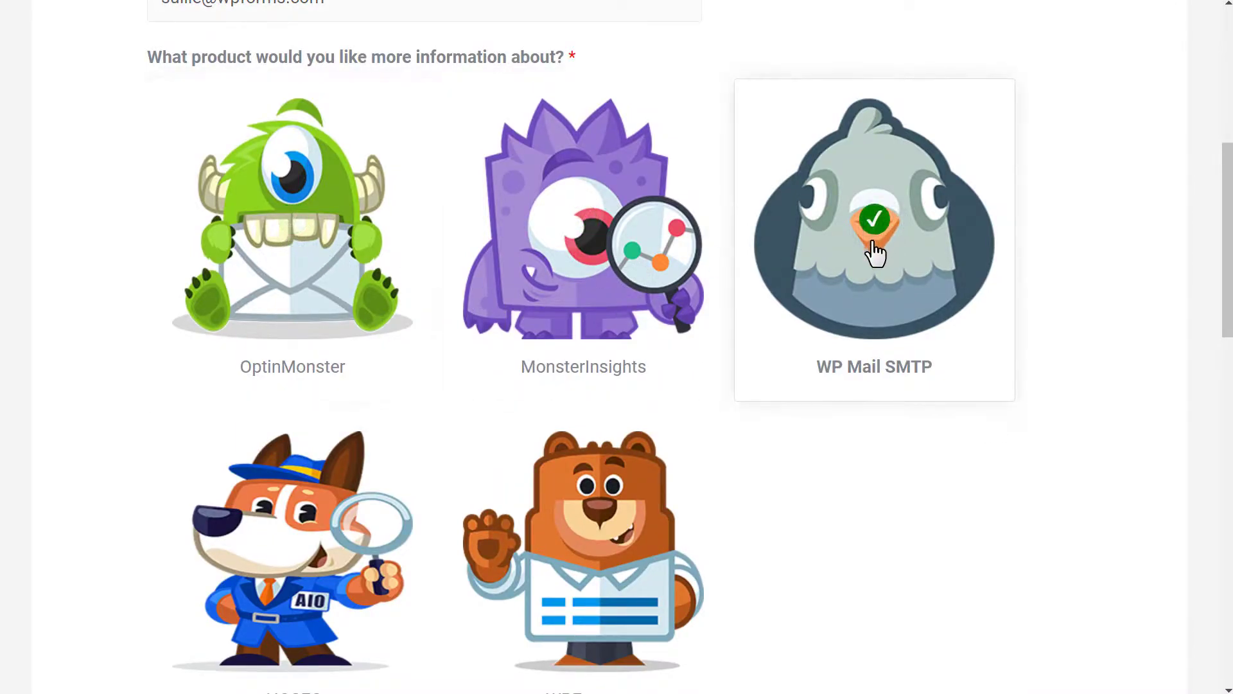
{"action": "scroll", "coordinate": [642, 325], "scroll_direction": "down", "scroll_amount": 3}
{"action": "left_click", "coordinate": [639, 321]}
Enter a request for more information in the Comment or Message box and submit the form
{"action": "scroll", "coordinate": [617, 331], "scroll_direction": "down", "scroll_amount": 3}
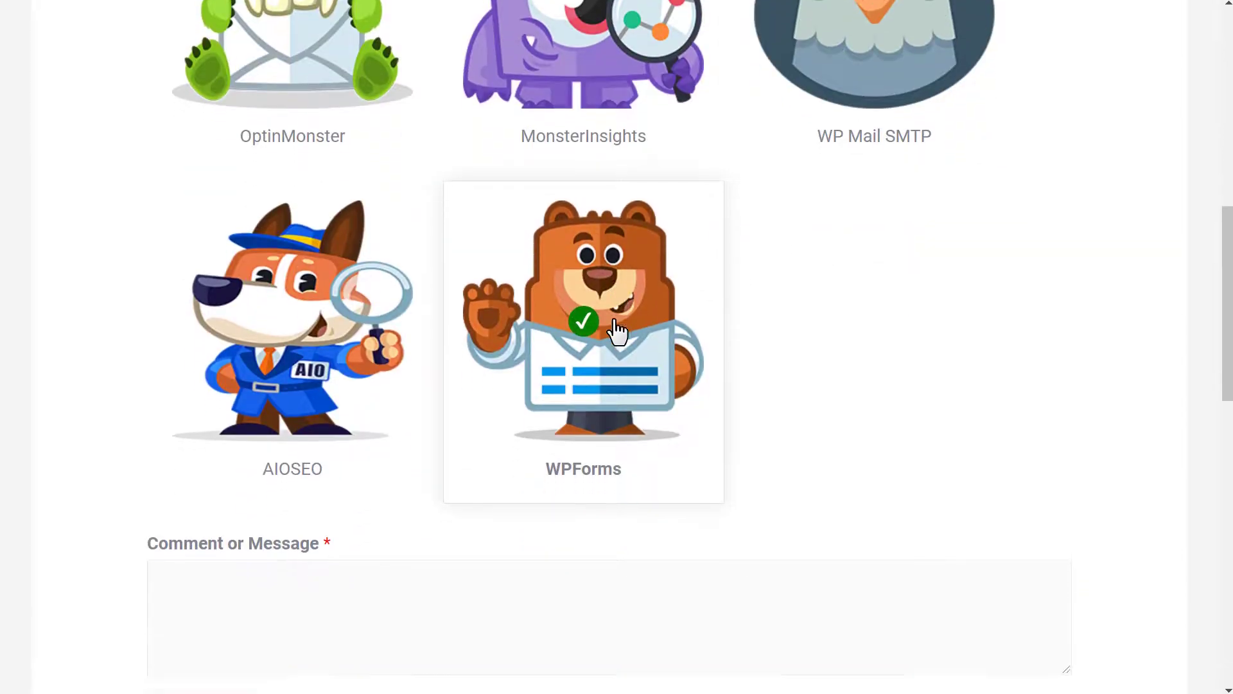
{"action": "left_click", "coordinate": [533, 432]}
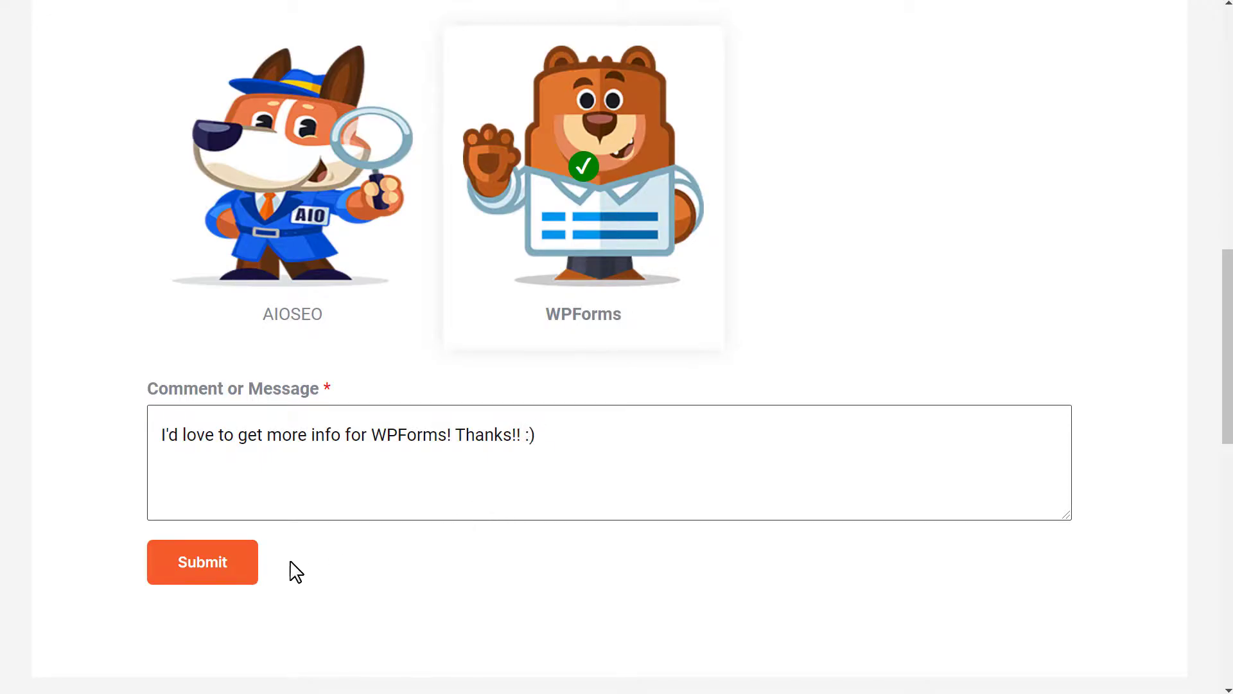
{"action": "left_click", "coordinate": [247, 572]}
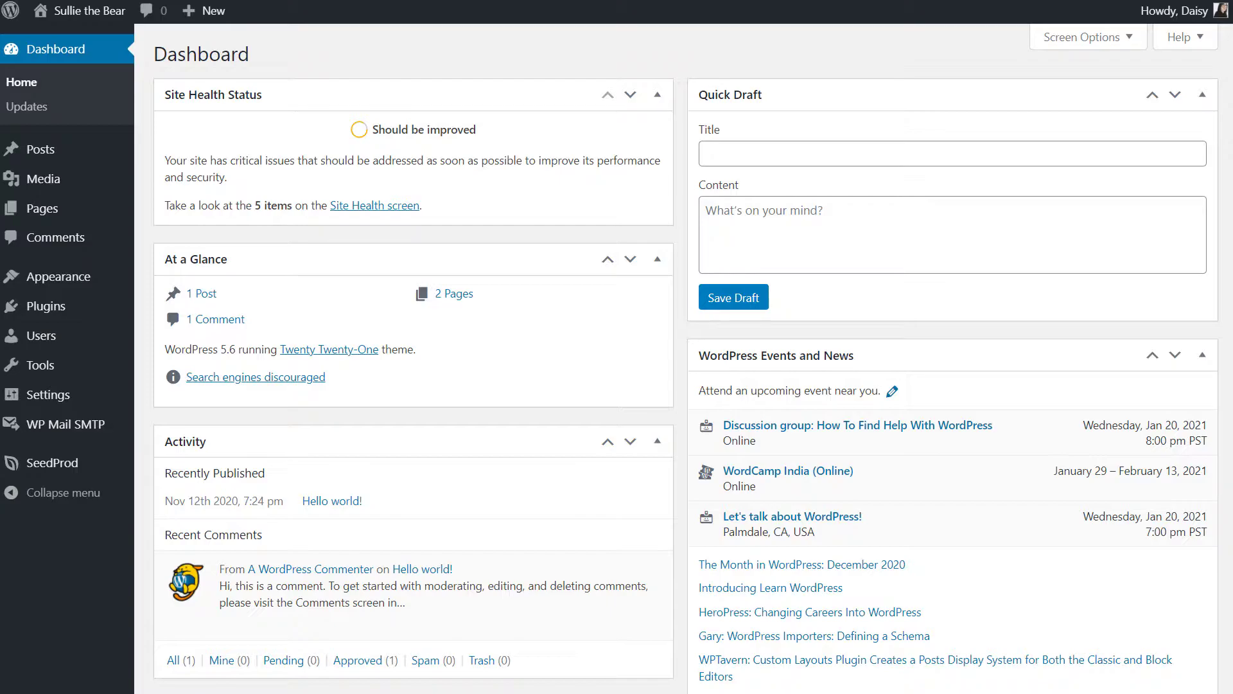
Upload wpforms.zip through Plugins > Add New > Upload Plugin and install it
{"action": "left_click", "coordinate": [88, 315]}
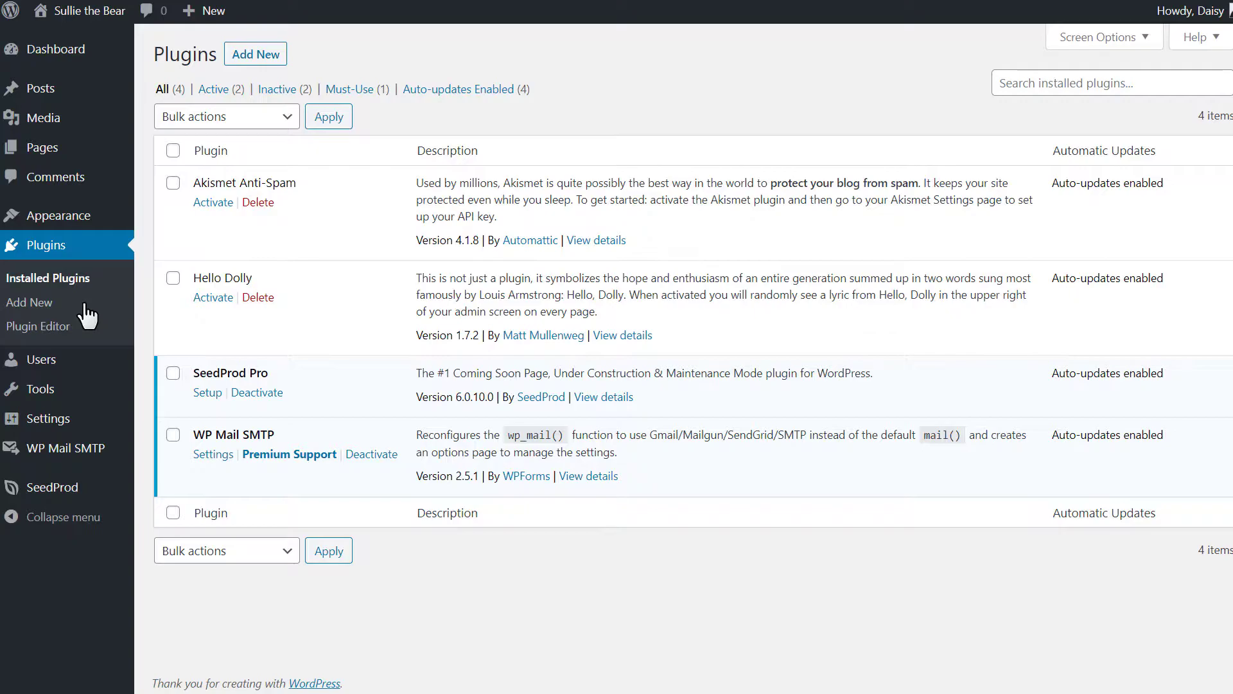
{"action": "left_click", "coordinate": [280, 63]}
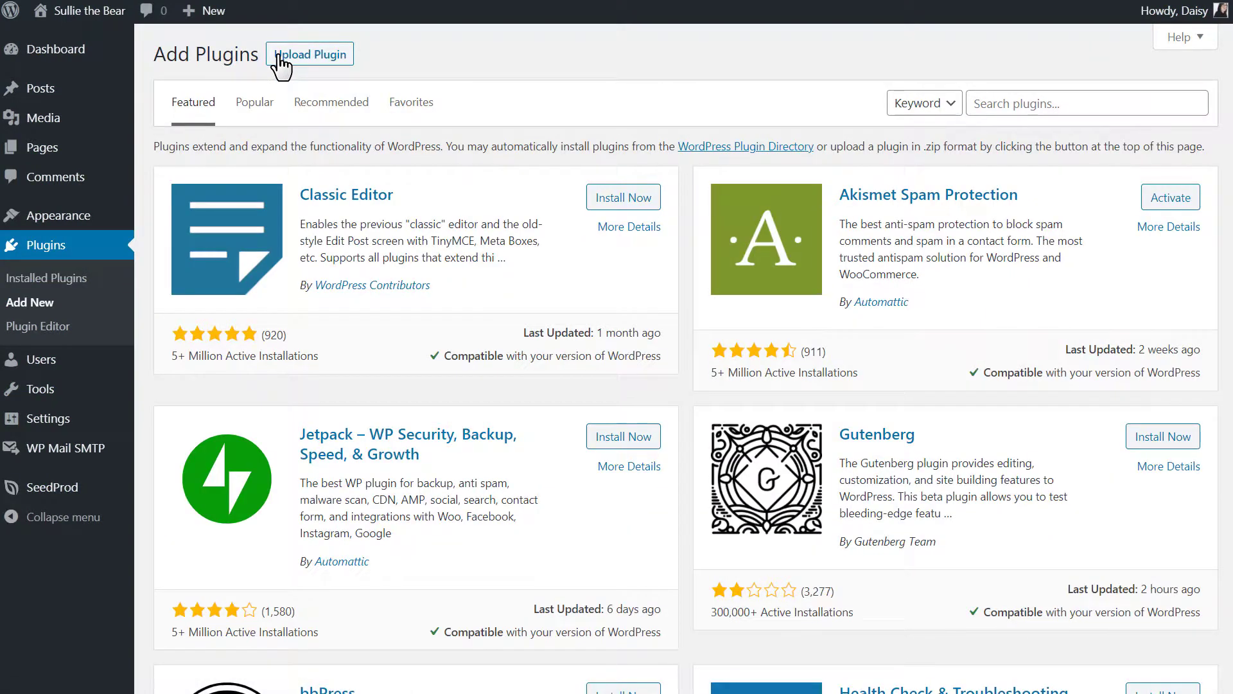
{"action": "left_click", "coordinate": [280, 62]}
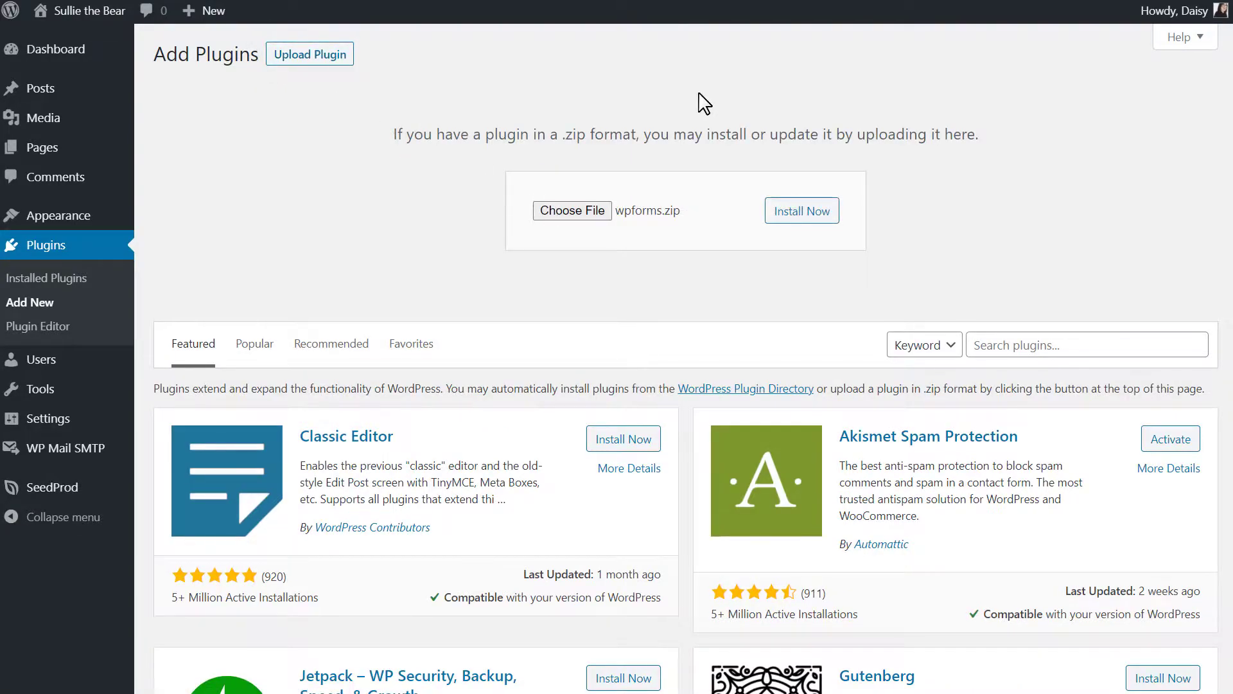
{"action": "left_click", "coordinate": [825, 218]}
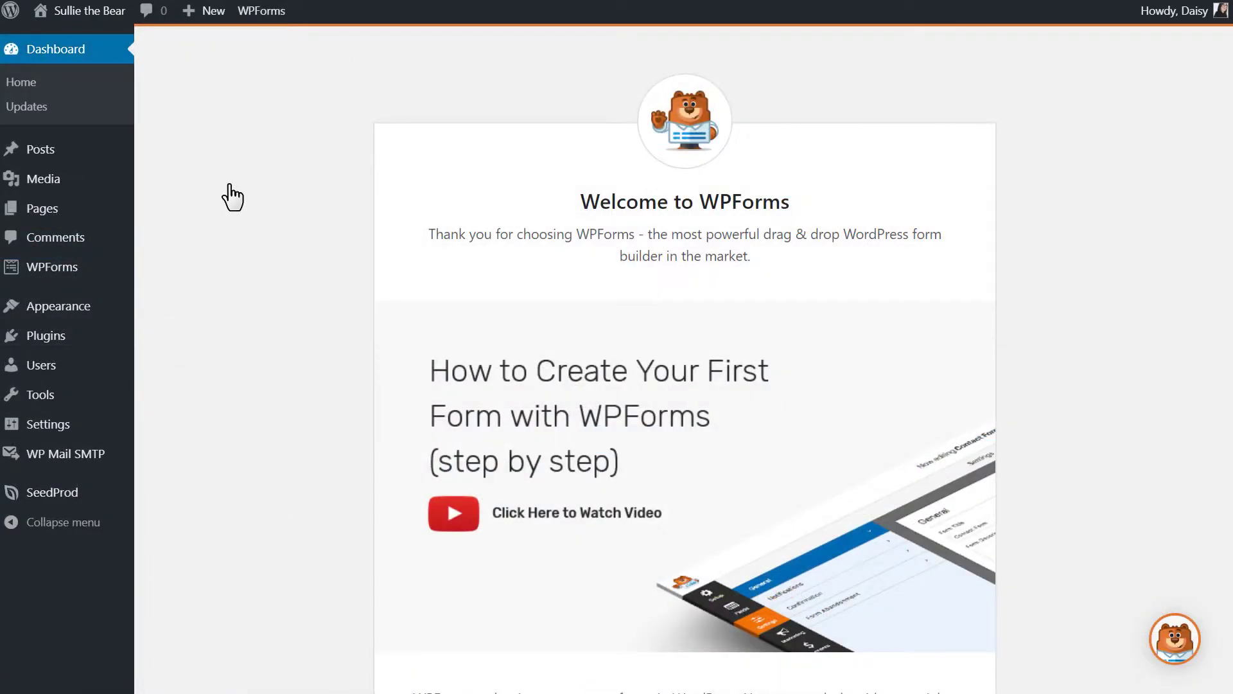
Check the WPForms Settings page, then begin a new form from WPForms > Add New
{"action": "mouse_move", "coordinate": [83, 273]}
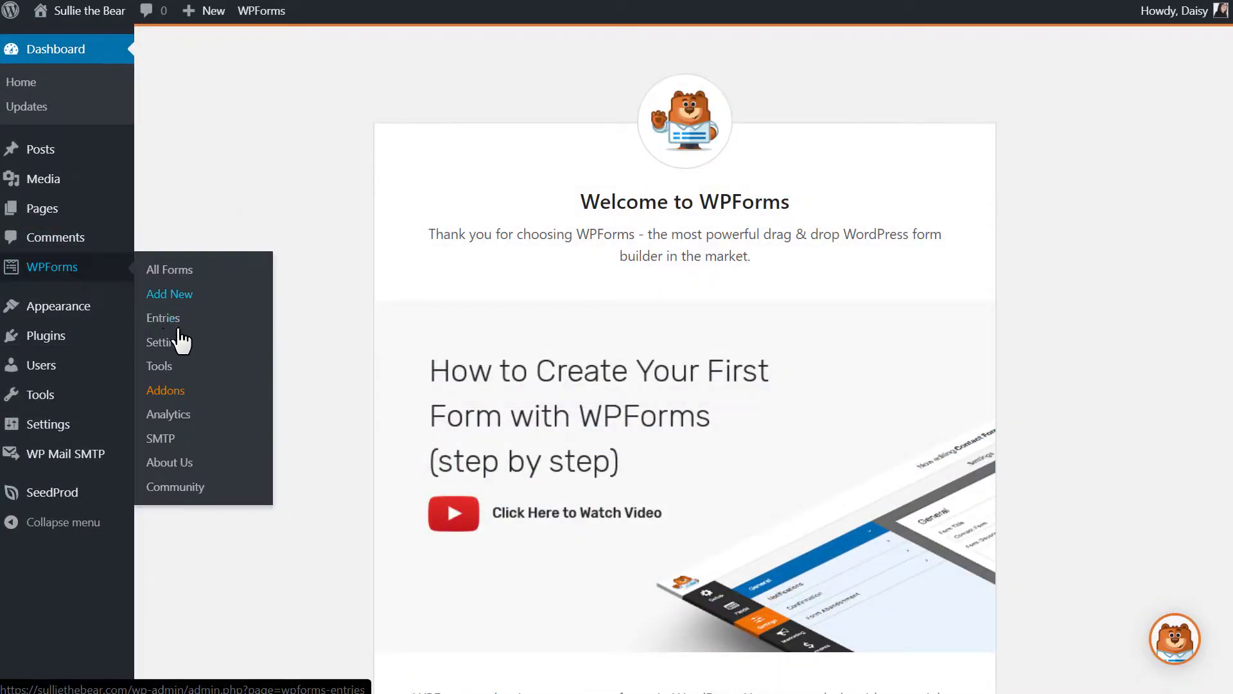
{"action": "left_click", "coordinate": [166, 342]}
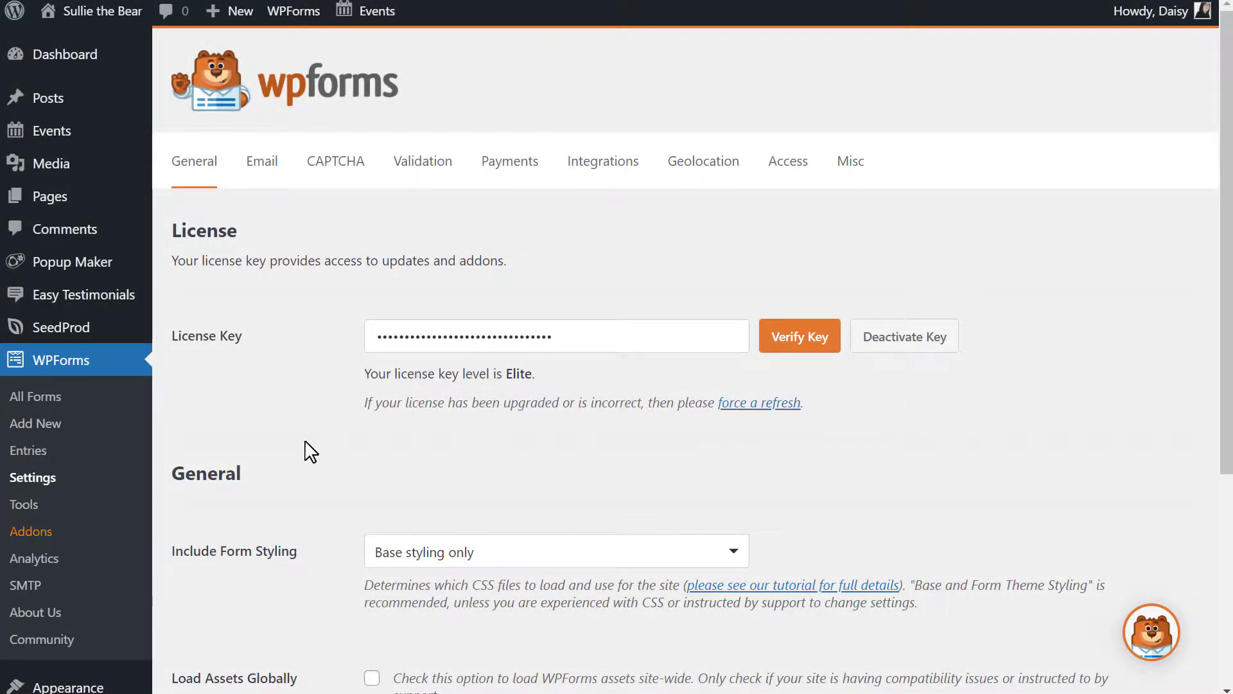
{"action": "left_click", "coordinate": [74, 425]}
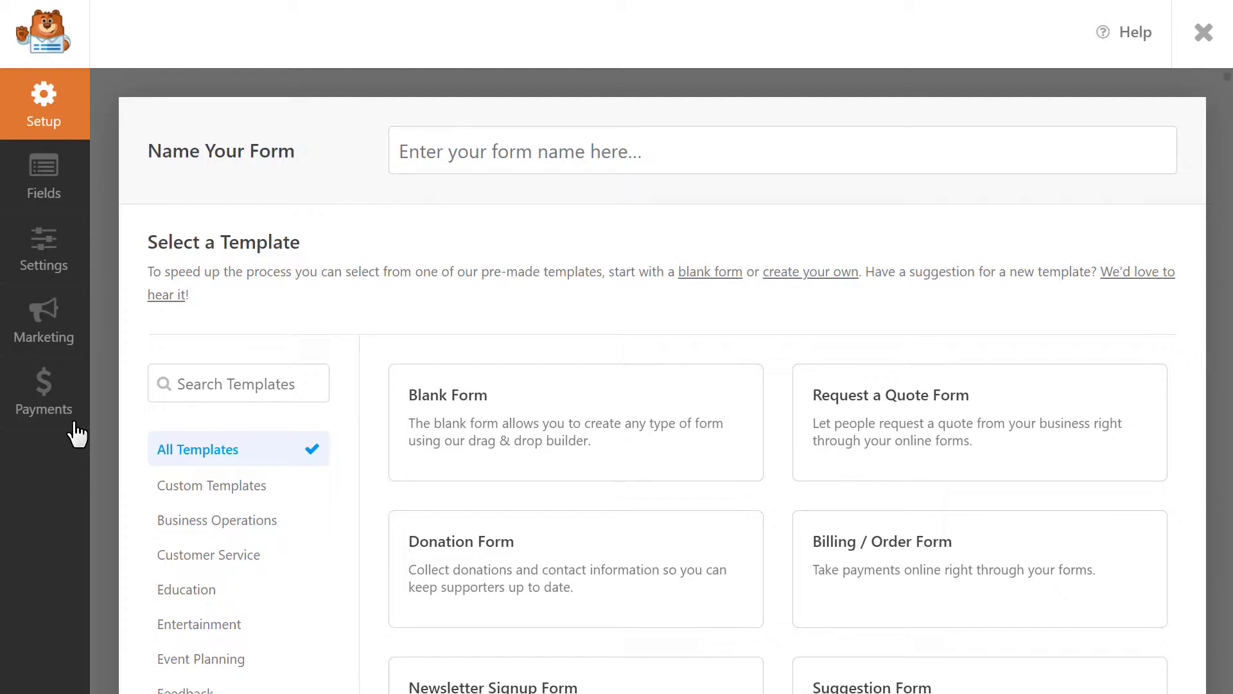
Browse the Business Operations, Customer Service and Education template categories
{"action": "left_click", "coordinate": [261, 520]}
{"action": "left_click", "coordinate": [244, 556]}
{"action": "left_click", "coordinate": [222, 597]}
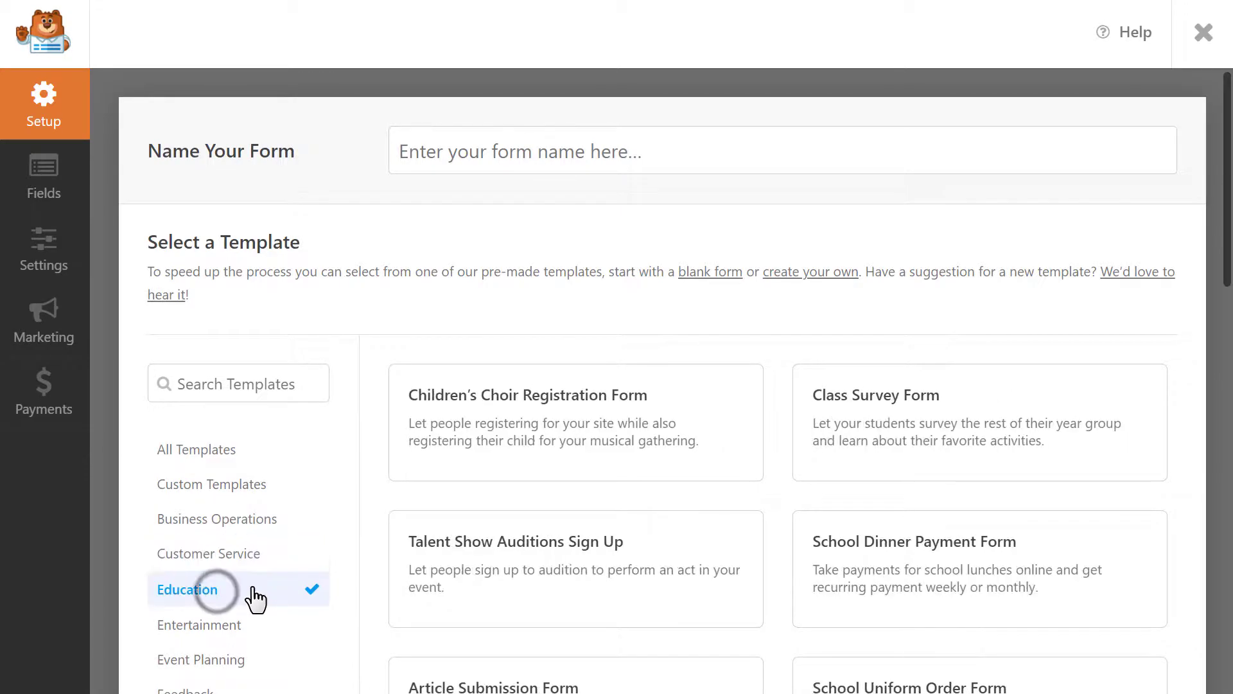
{"action": "scroll", "coordinate": [373, 523], "scroll_direction": "down", "scroll_amount": 7}
{"action": "scroll", "coordinate": [376, 521], "scroll_direction": "up", "scroll_amount": 7}
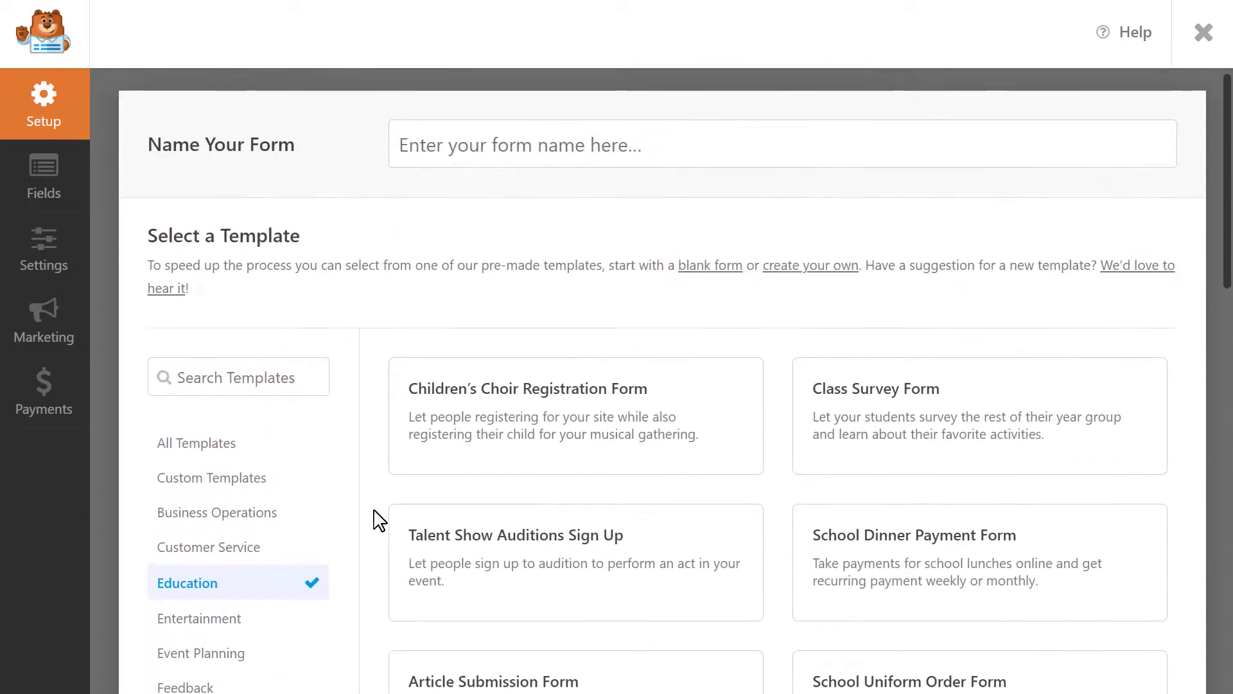
Search All Templates for 'simple contac' to find the Simple Contact Form
{"action": "left_click", "coordinate": [295, 385]}
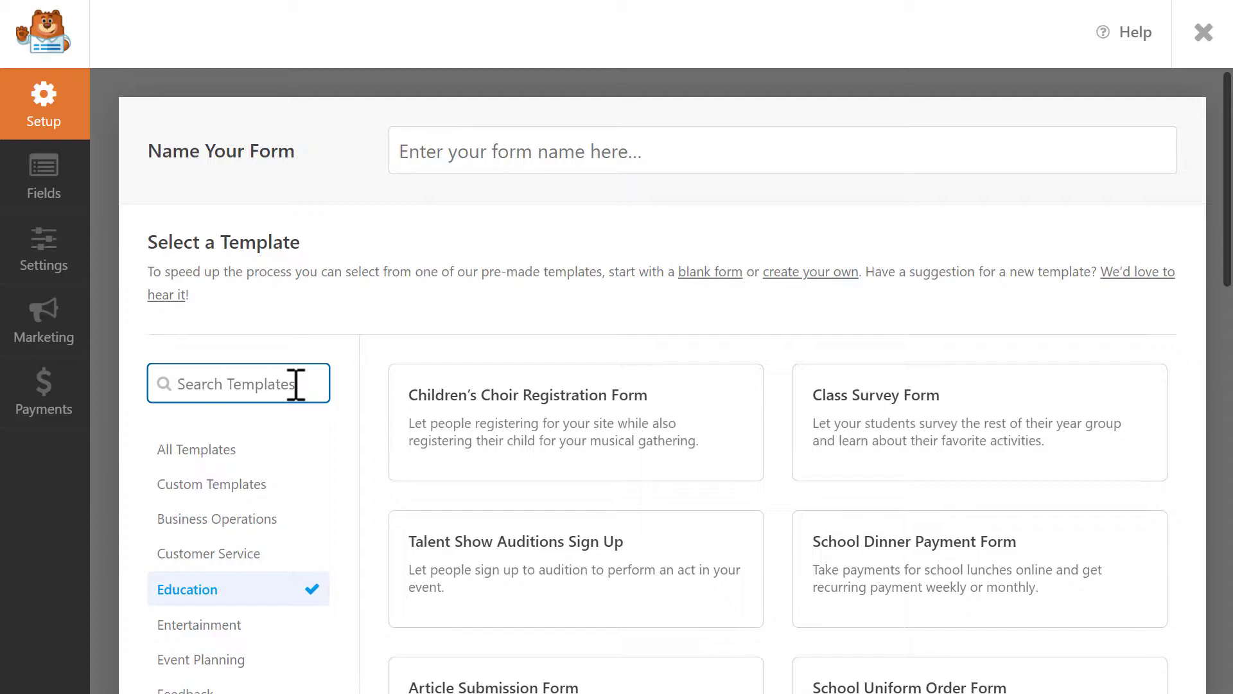
{"action": "left_click", "coordinate": [215, 448]}
{"action": "left_click", "coordinate": [289, 384]}
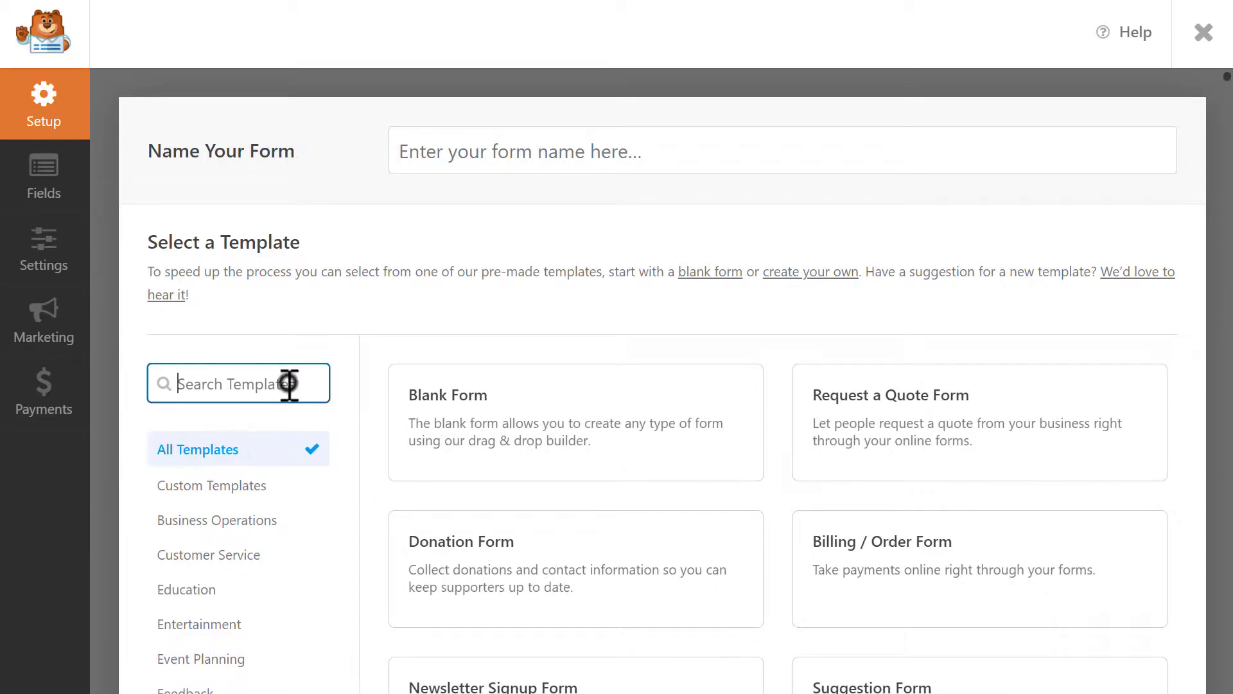
{"action": "type", "text": "simple contac"}
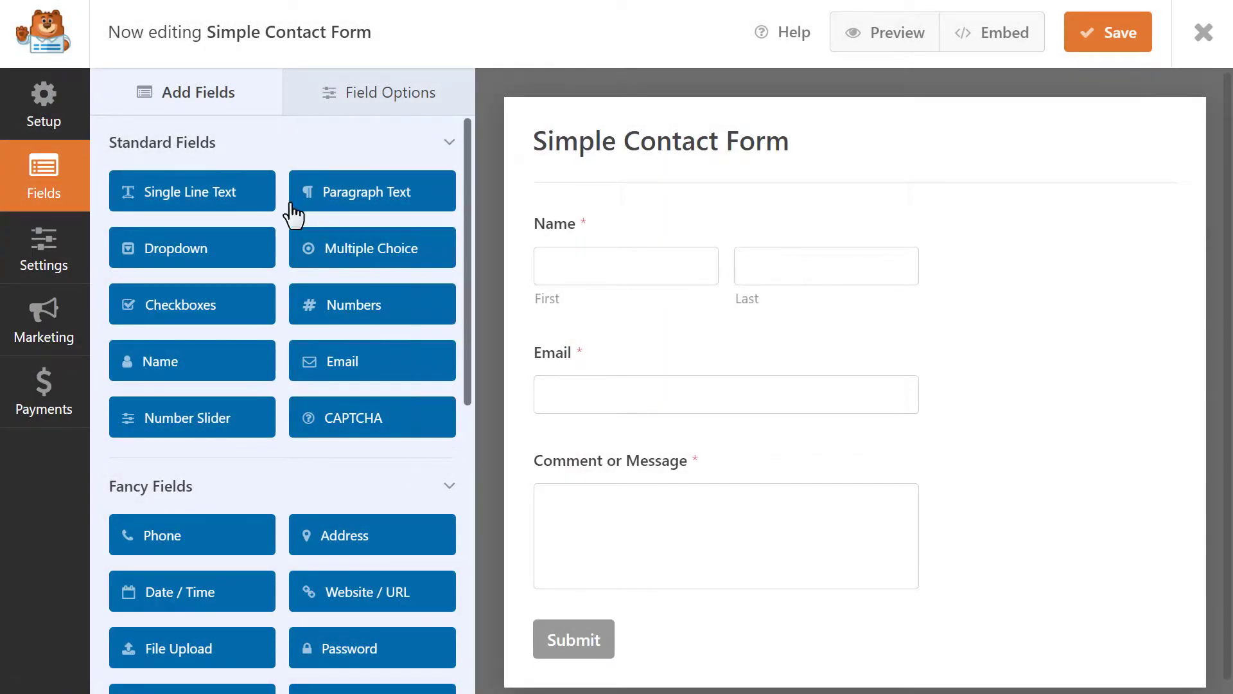
Add and delete a trial Single Line Text field, then drop Multiple Choice below Email
{"action": "left_click_drag", "start_coordinate": [218, 193], "coordinate": [694, 399]}
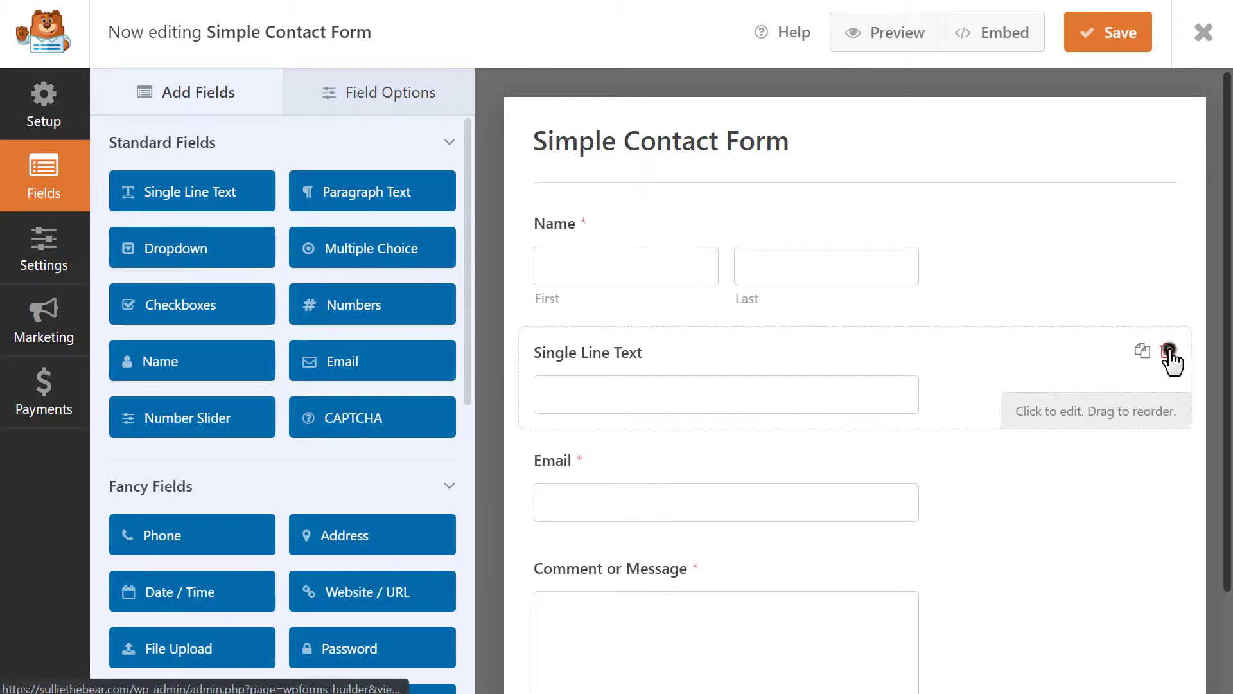
{"action": "left_click", "coordinate": [1169, 352]}
{"action": "left_click", "coordinate": [577, 422]}
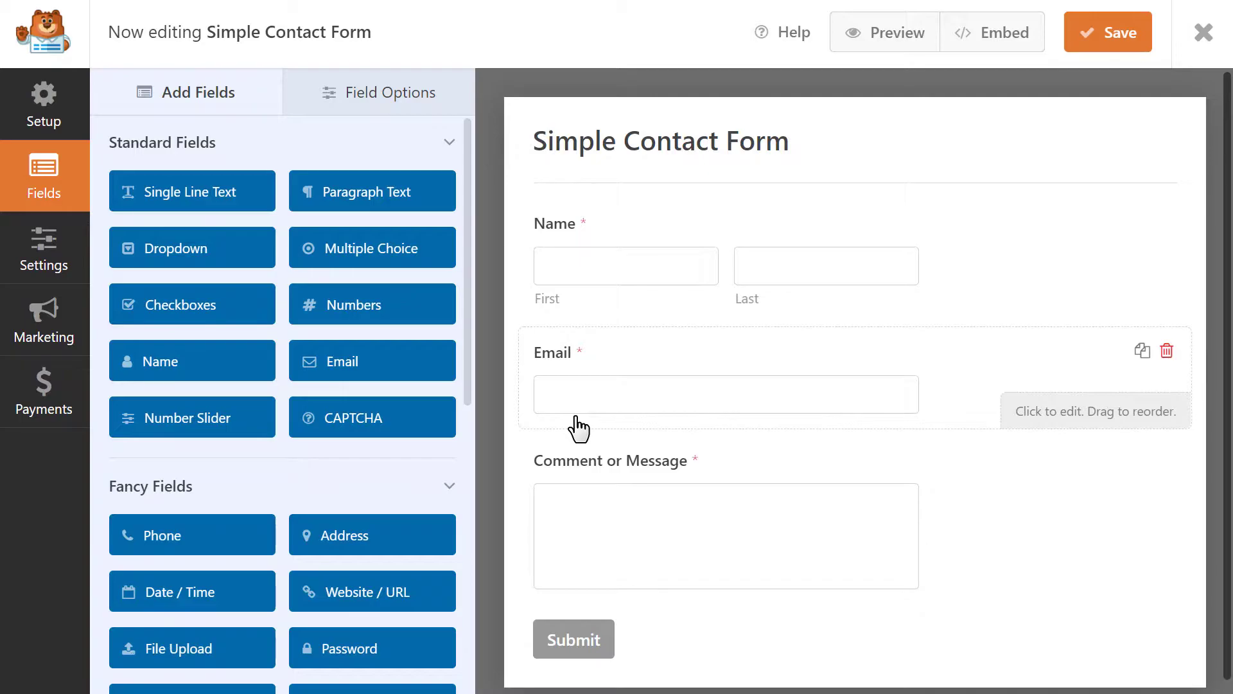
{"action": "left_click_drag", "start_coordinate": [388, 251], "coordinate": [630, 471]}
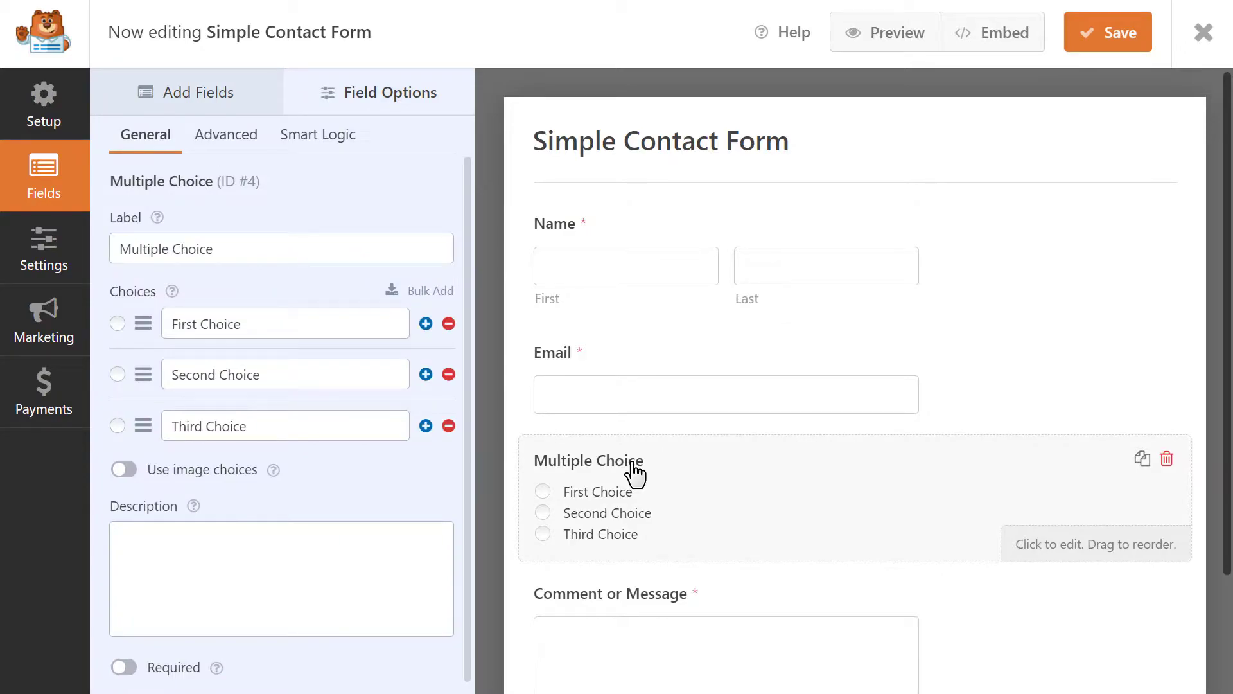
Make the field required and label it 'What product would you like more information about?'
{"action": "left_click", "coordinate": [292, 248]}
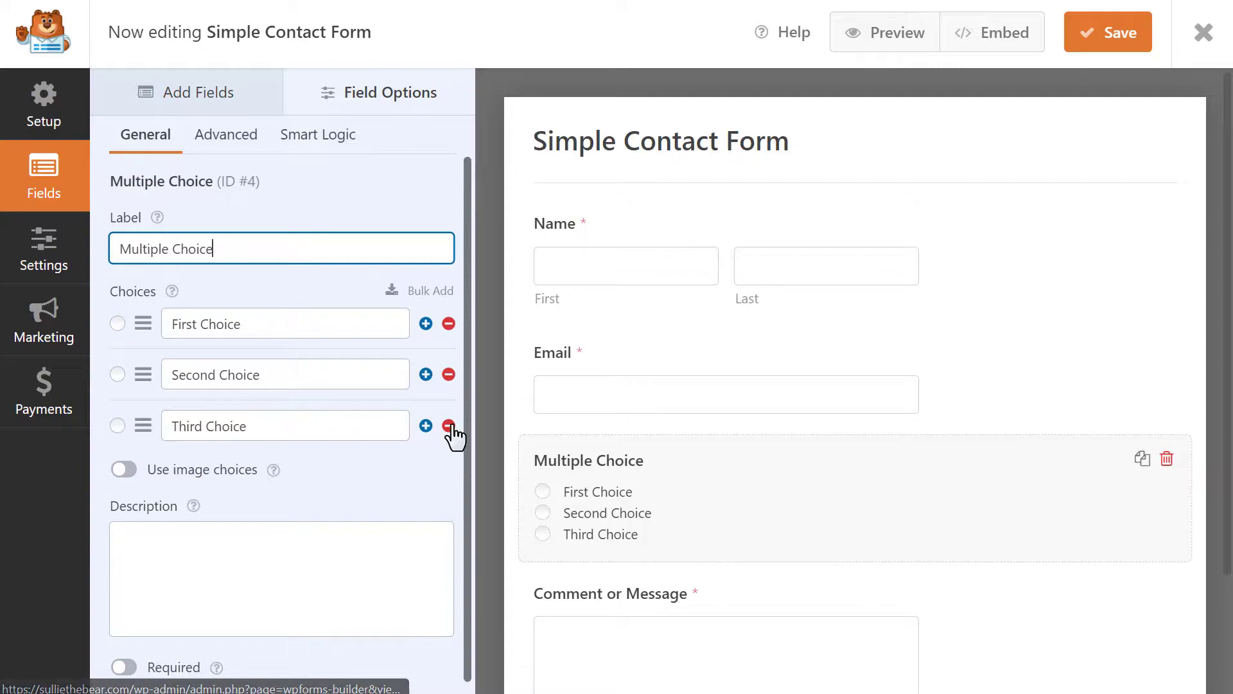
{"action": "left_click", "coordinate": [319, 542]}
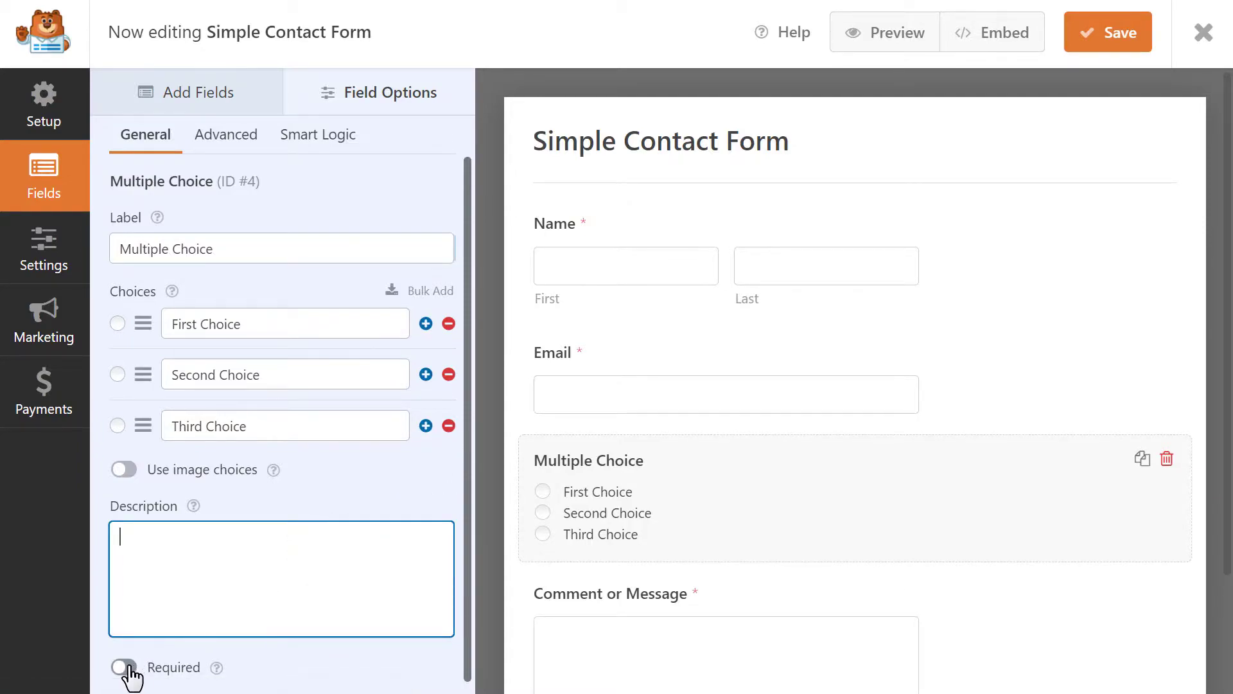
{"action": "left_click", "coordinate": [125, 667]}
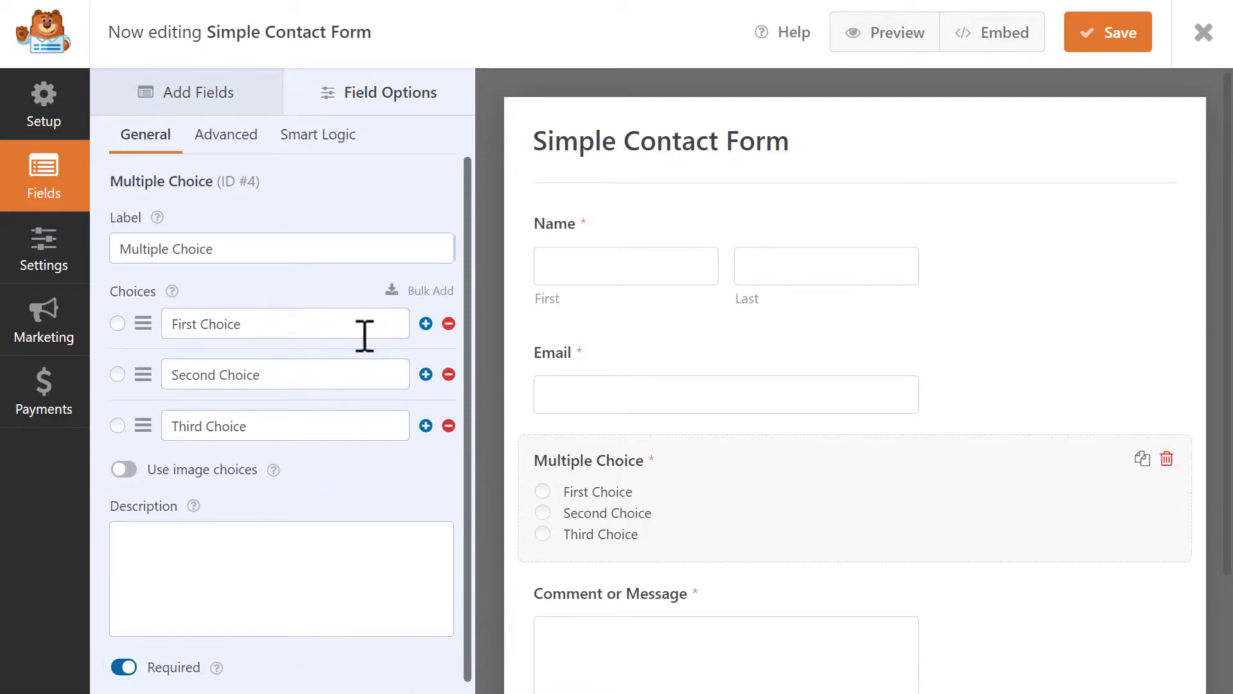
{"action": "left_click", "coordinate": [356, 246]}
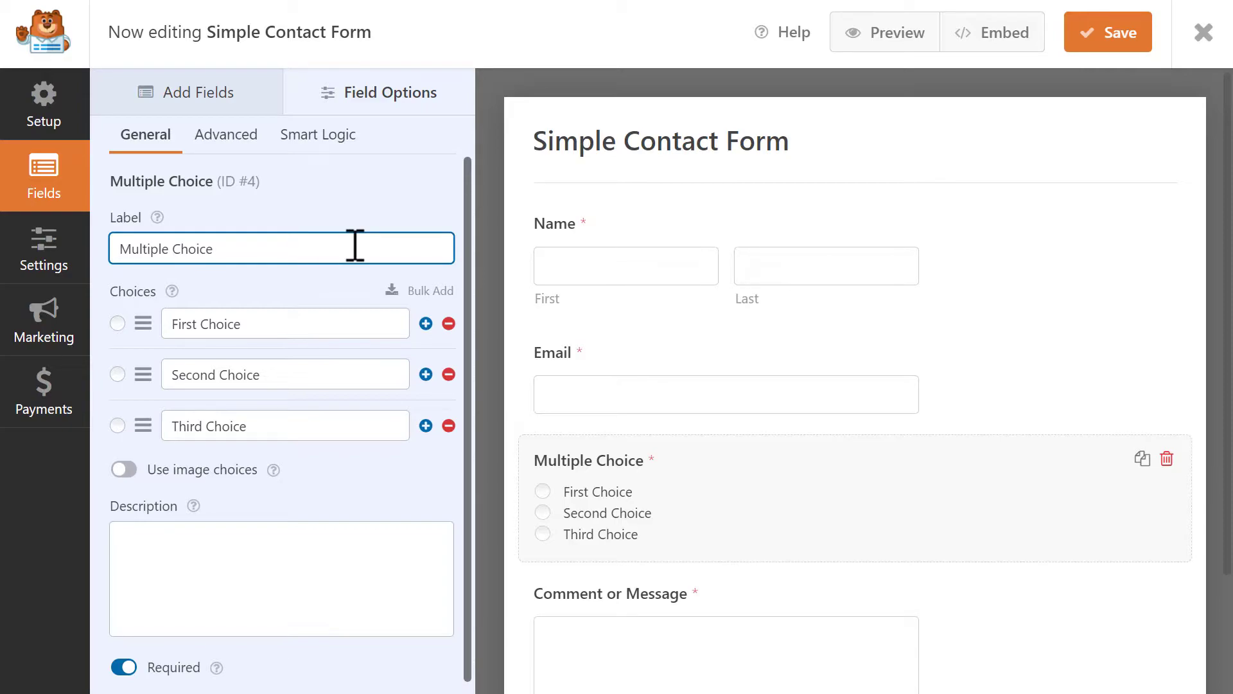
{"action": "left_click_drag", "start_coordinate": [355, 246], "coordinate": [116, 248]}
{"action": "type", "text": "What product would you like more information about?"}
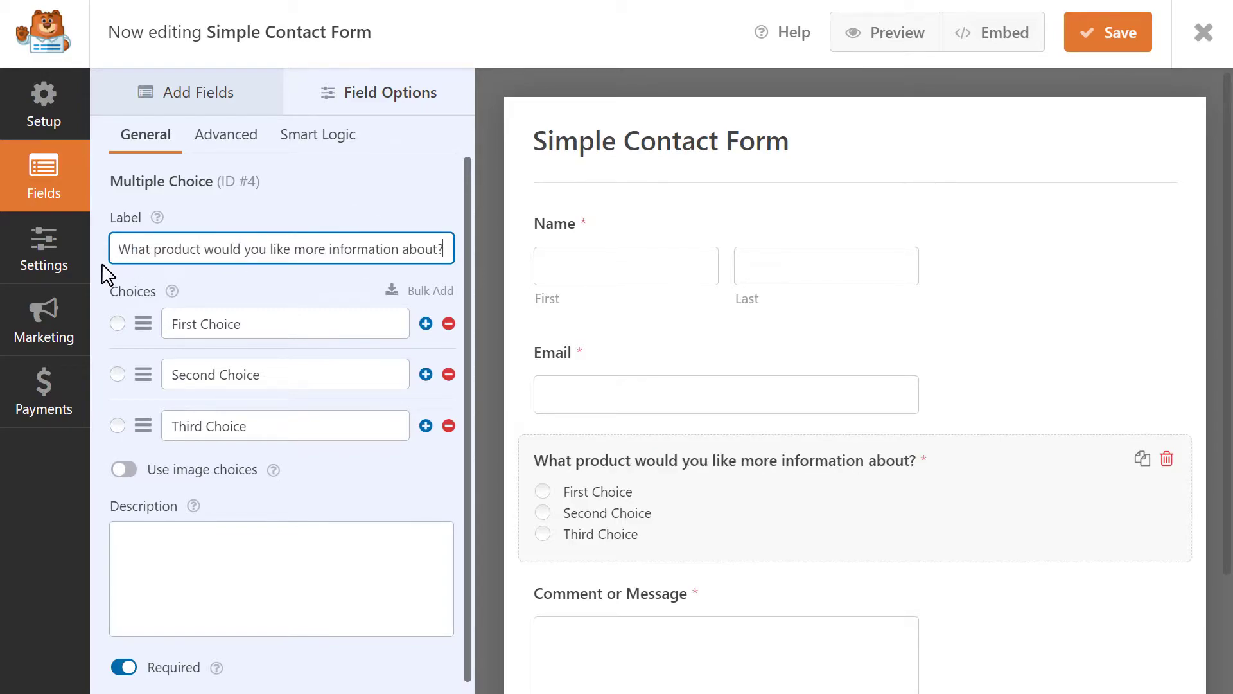
Rename the three choices to WPForms, MonsterInsights and OptinMonster
{"action": "left_click_drag", "start_coordinate": [269, 320], "coordinate": [157, 321]}
{"action": "type", "text": "WPF"}
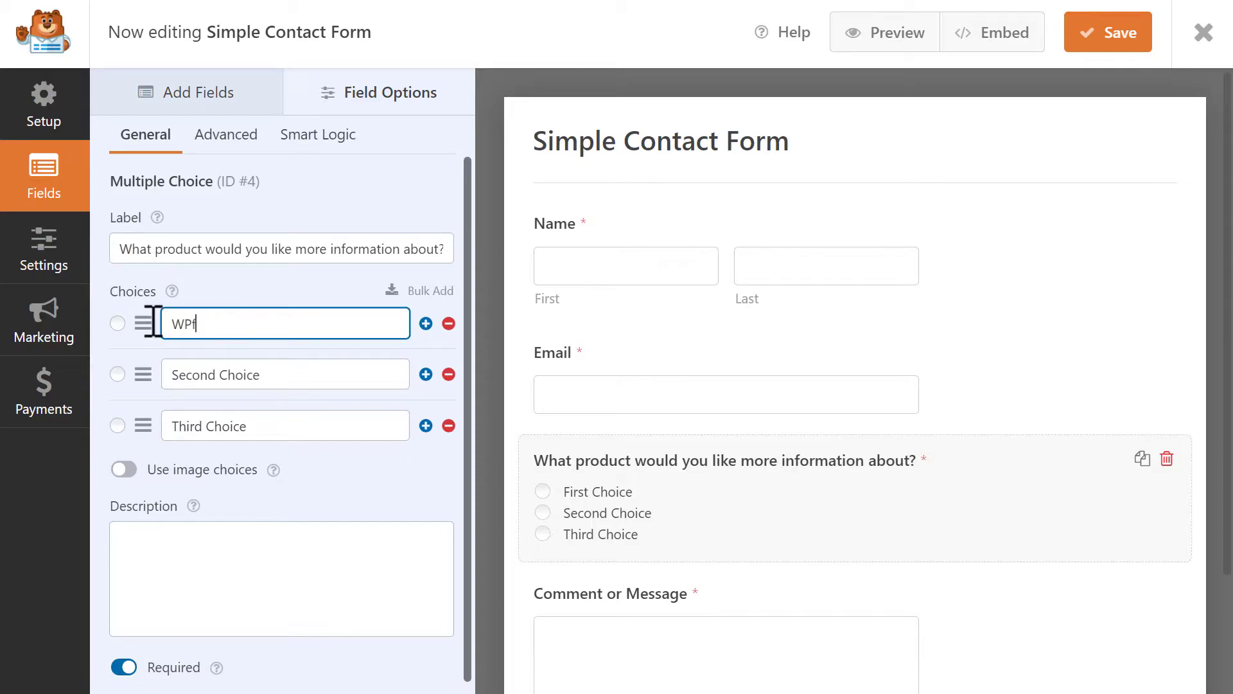
{"action": "type", "text": "orms"}
{"action": "left_click_drag", "start_coordinate": [298, 374], "coordinate": [97, 374]}
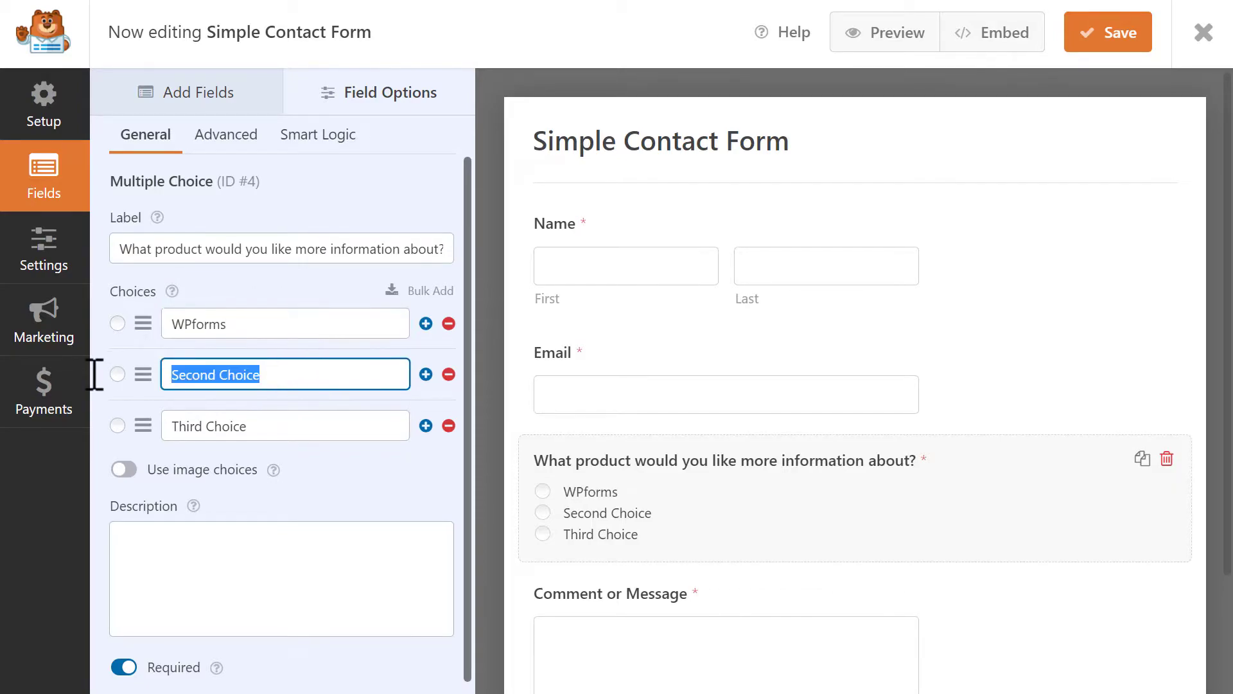
{"action": "type", "text": "MonsterInsights"}
{"action": "key", "text": "Tab"}
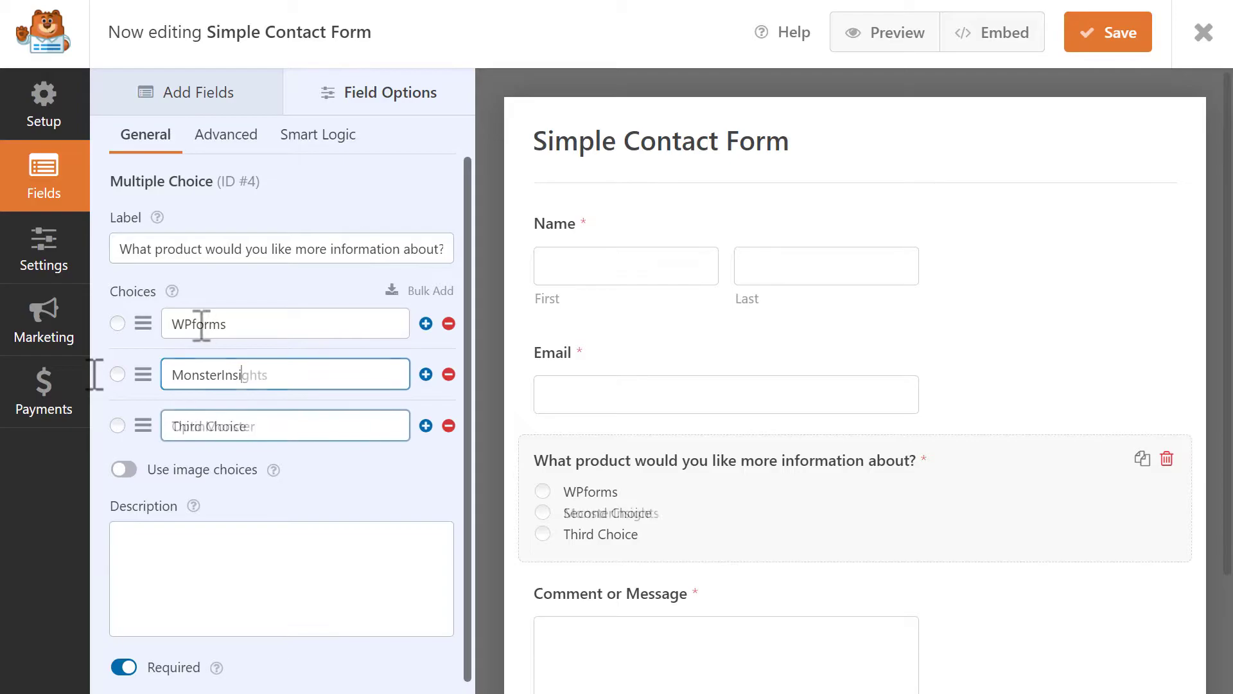
{"action": "type", "text": "OptinMonster"}
{"action": "left_click", "coordinate": [200, 324]}
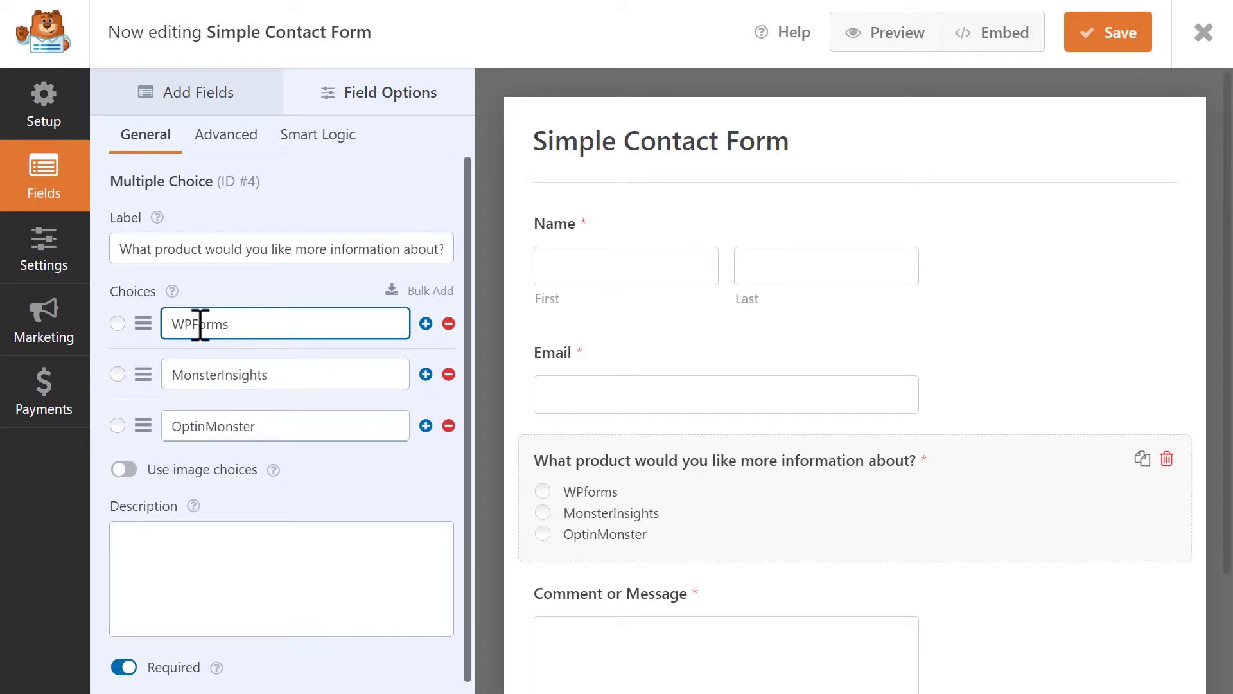
Turn on image choices and attach the bear image to the WPForms choice
{"action": "left_click", "coordinate": [123, 470]}
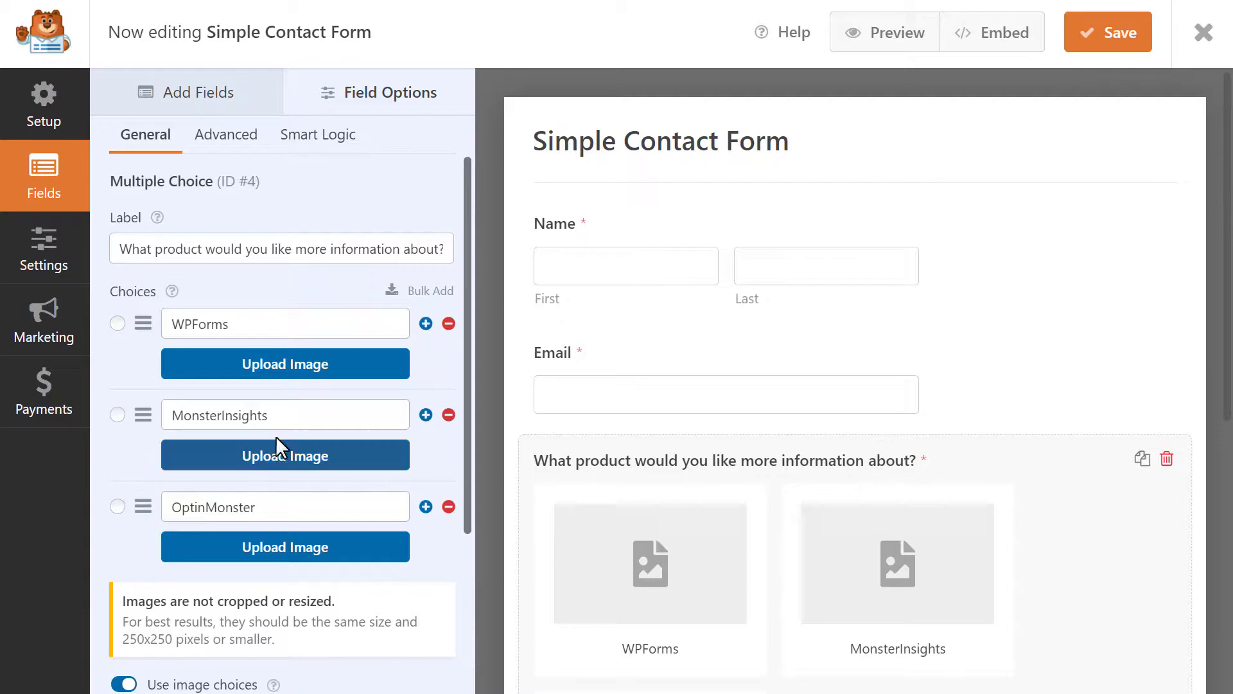
{"action": "left_click", "coordinate": [354, 372]}
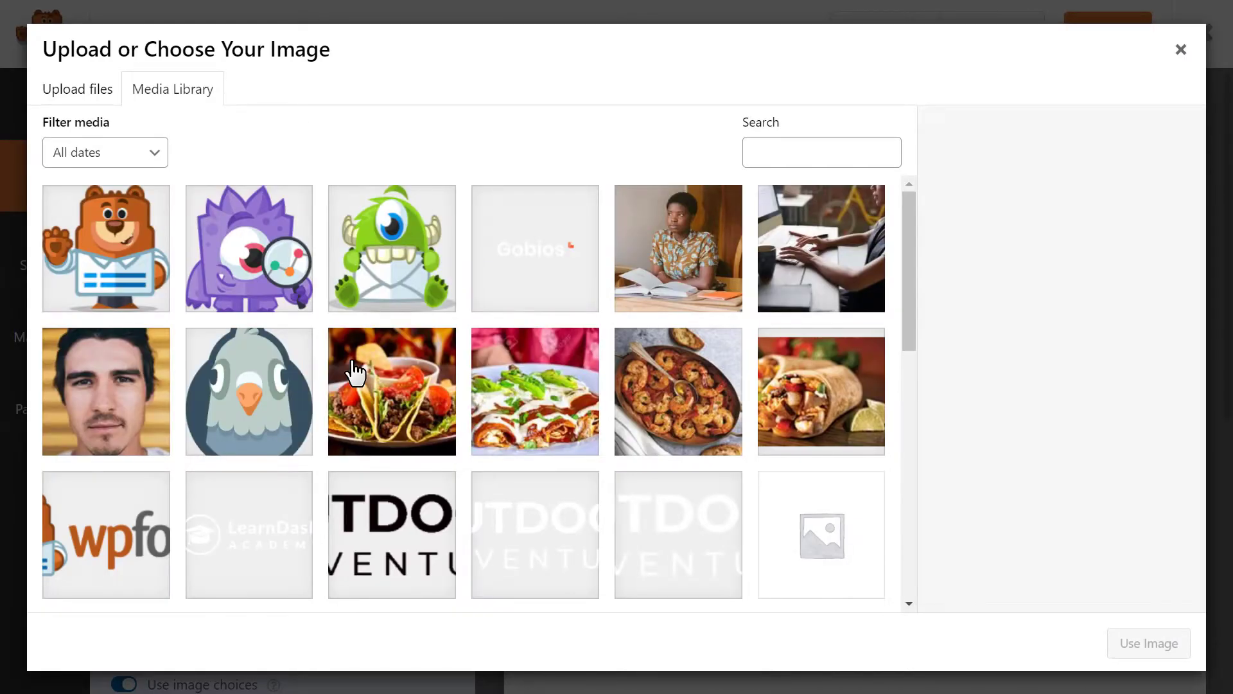
{"action": "left_click", "coordinate": [96, 97]}
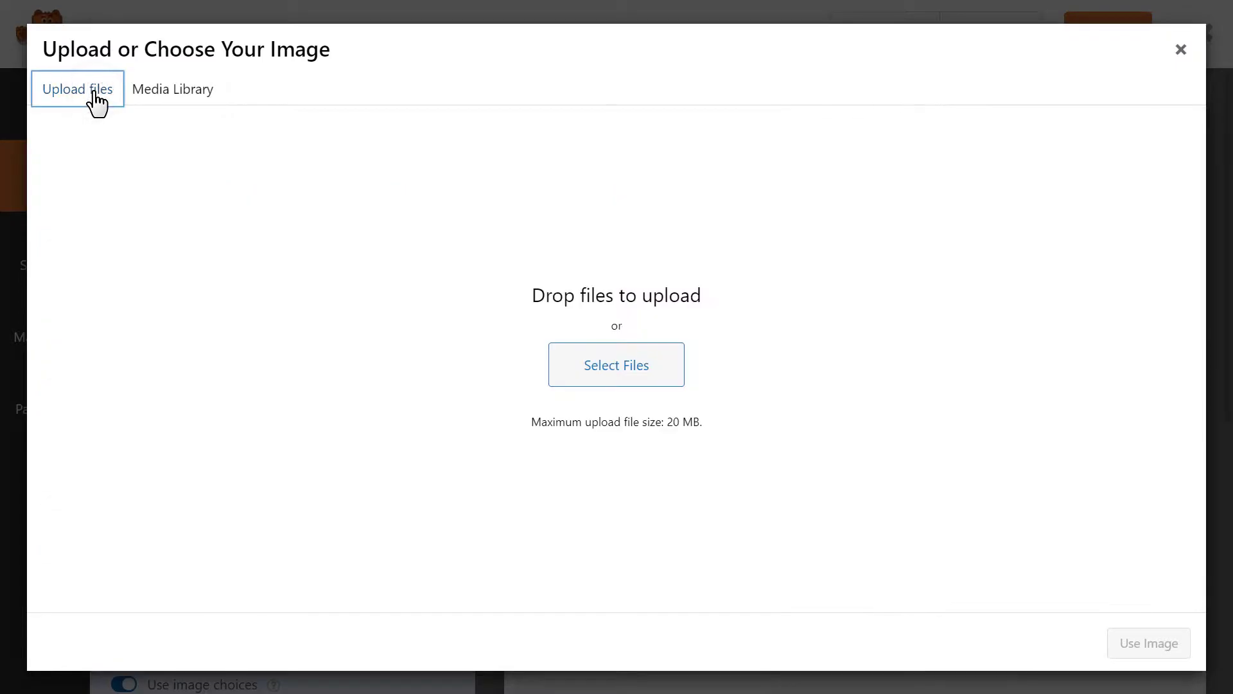
{"action": "left_click", "coordinate": [196, 102]}
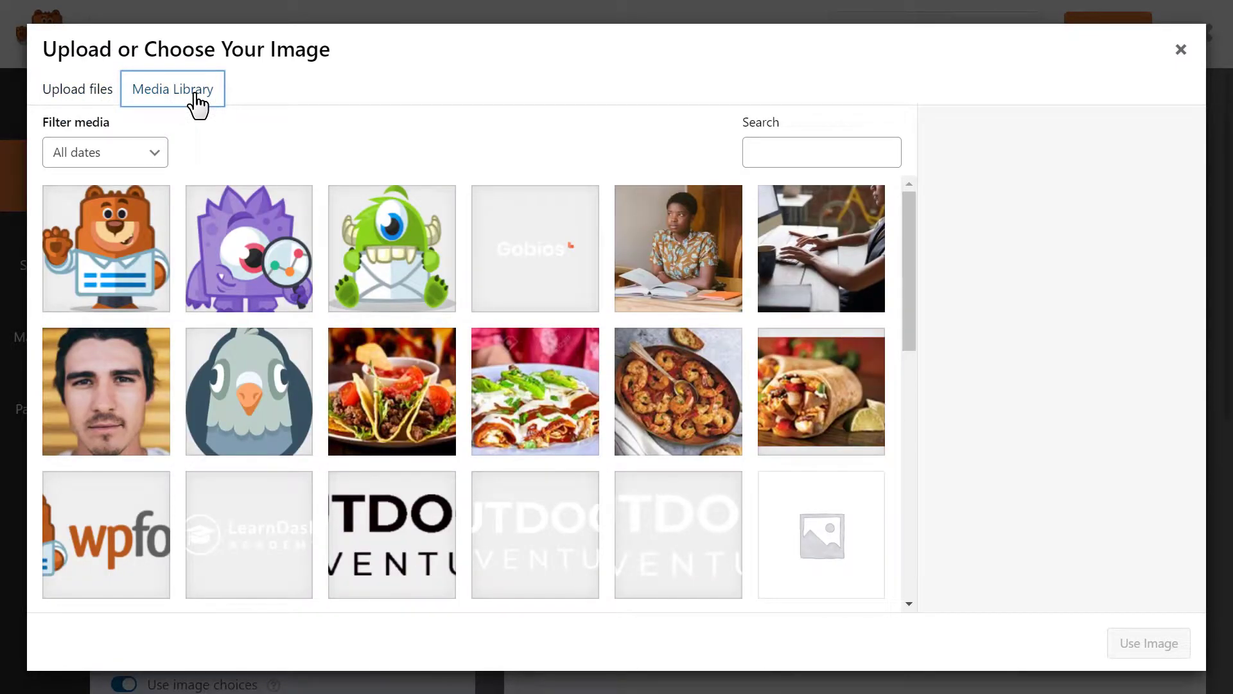
{"action": "left_click", "coordinate": [115, 225]}
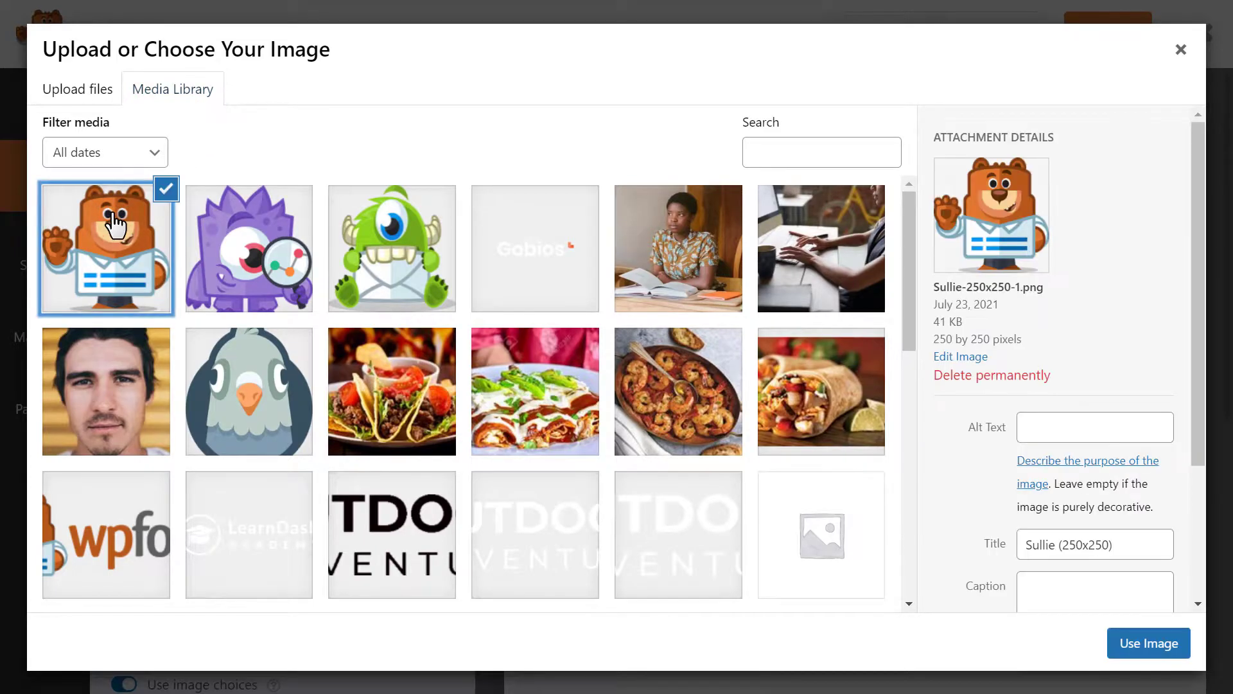
{"action": "left_click", "coordinate": [1142, 652]}
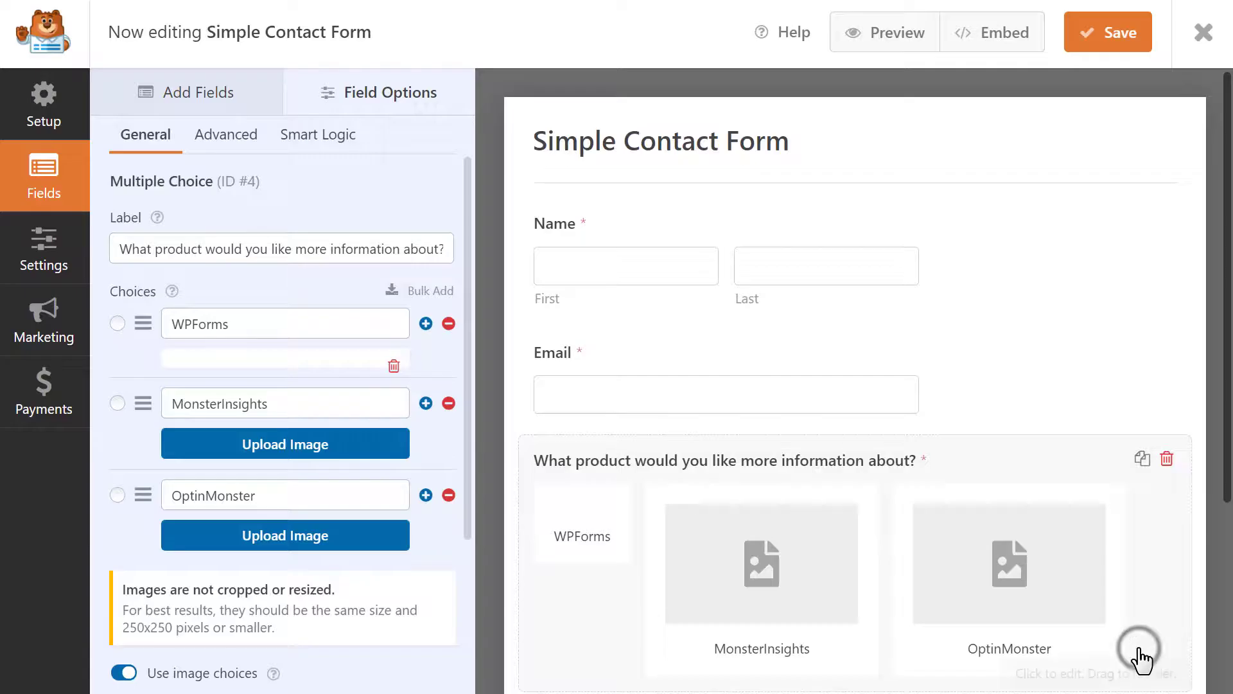
Attach the purple monster to MonsterInsights and the green monster to OptinMonster
{"action": "left_click", "coordinate": [350, 540]}
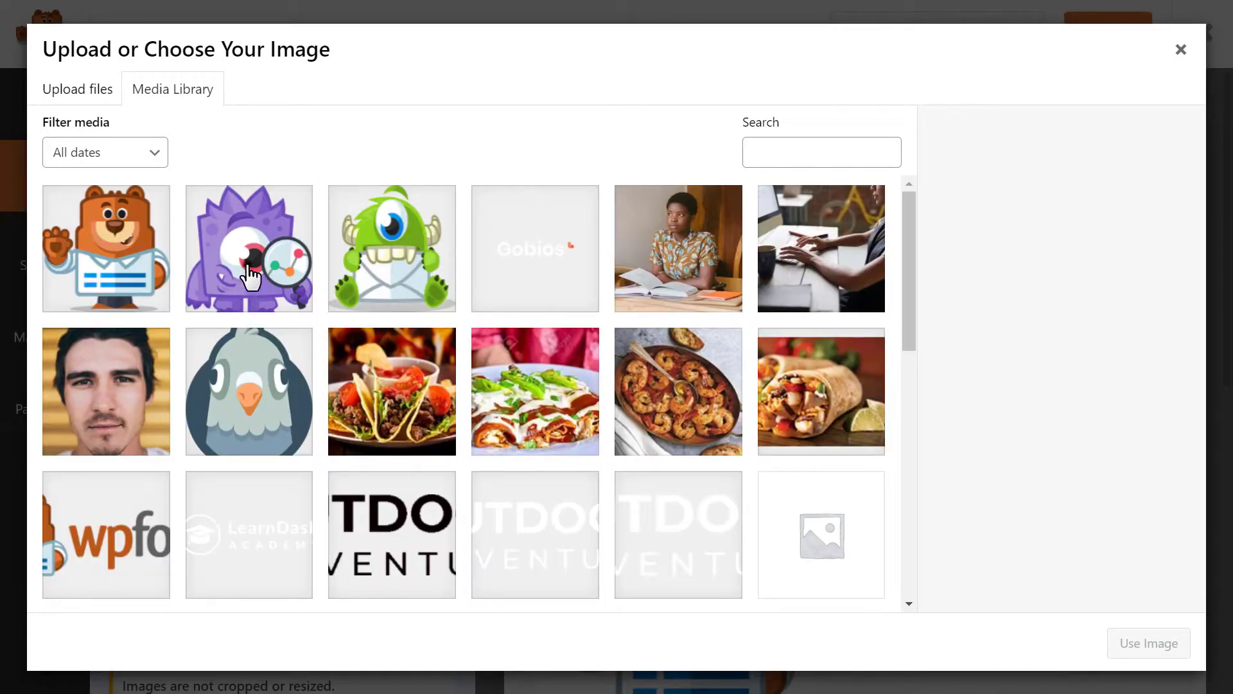
{"action": "left_click", "coordinate": [276, 295]}
{"action": "left_click", "coordinate": [1142, 649]}
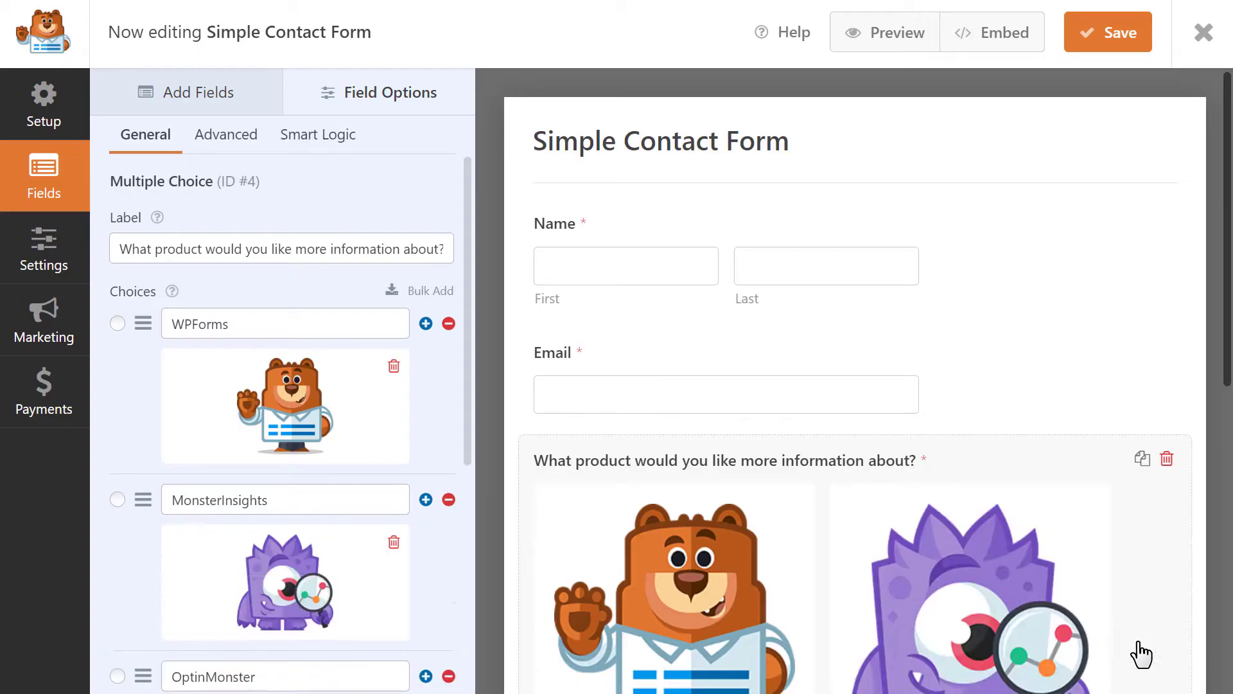
{"action": "scroll", "coordinate": [417, 512], "scroll_direction": "down", "scroll_amount": 2}
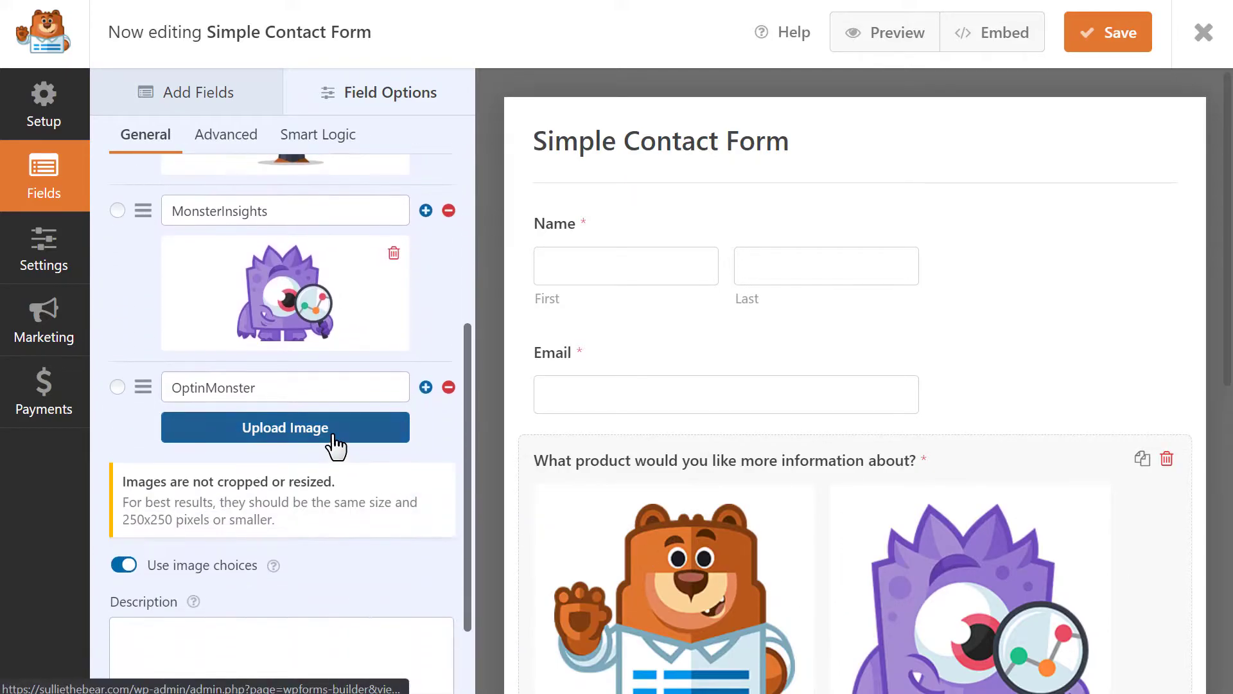
{"action": "left_click", "coordinate": [332, 432]}
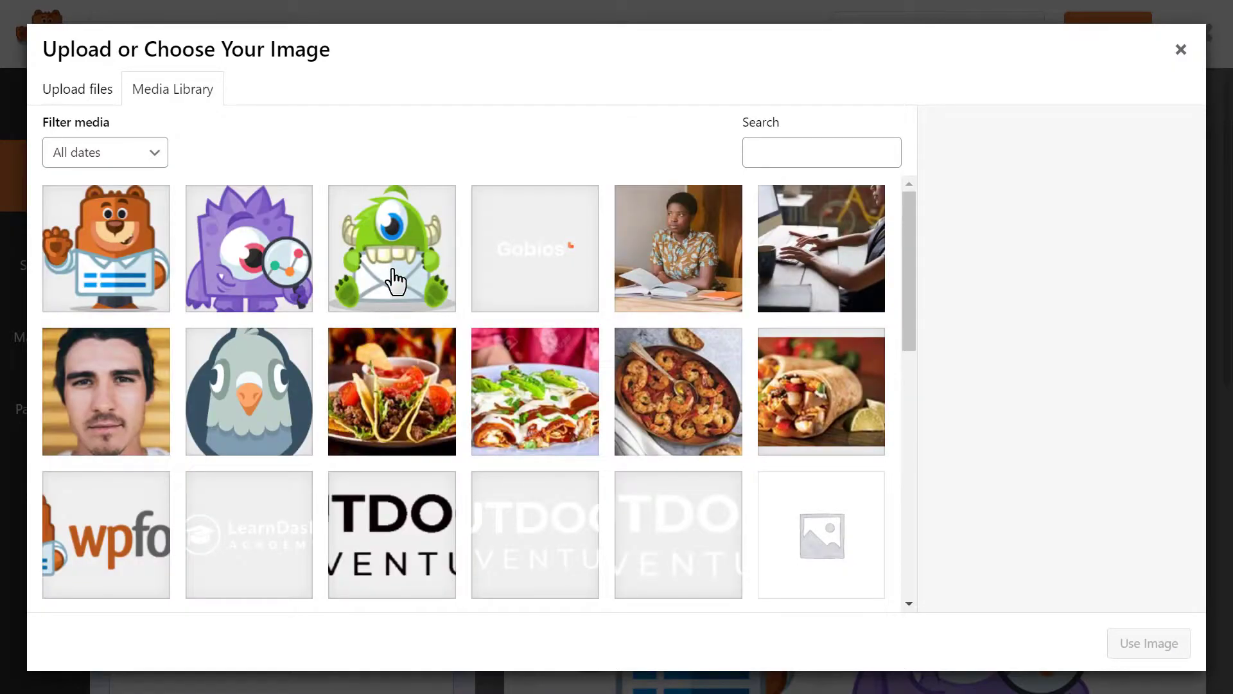
{"action": "left_click", "coordinate": [397, 283]}
{"action": "left_click", "coordinate": [1124, 647]}
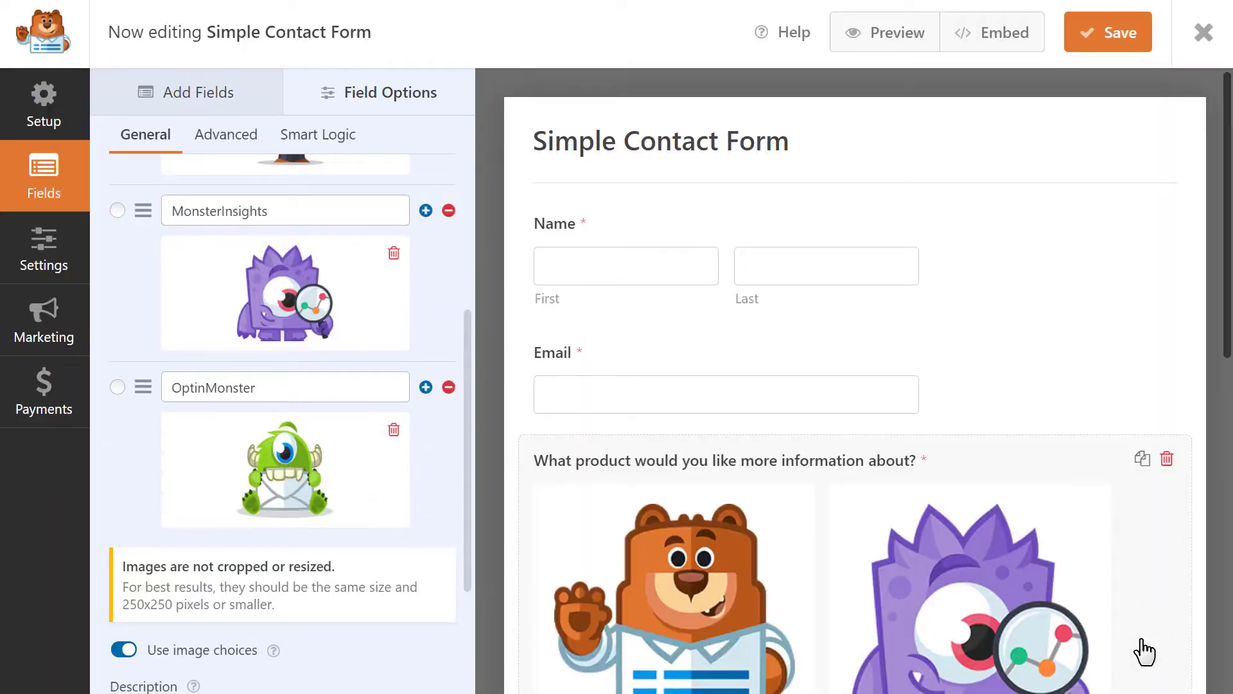
{"action": "left_click_drag", "start_coordinate": [1225, 315], "coordinate": [1225, 479]}
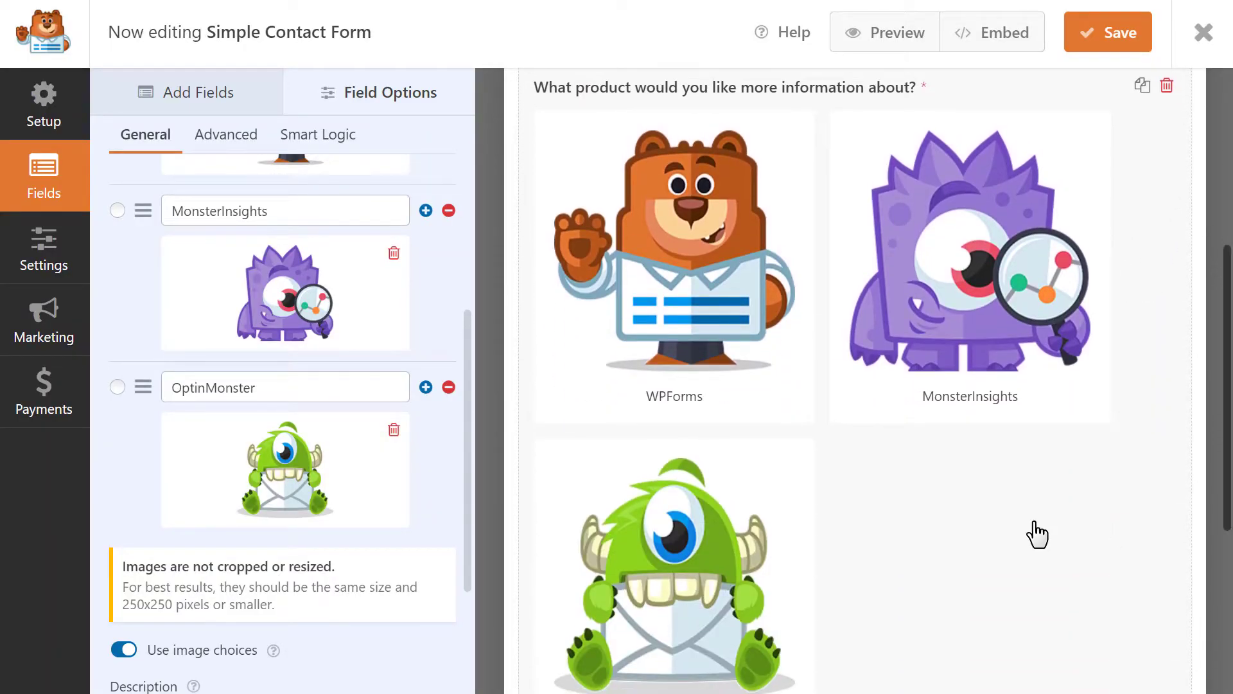
Compare the Modern and Classic image choice styles, keeping Modern for the product question
{"action": "left_click", "coordinate": [220, 137]}
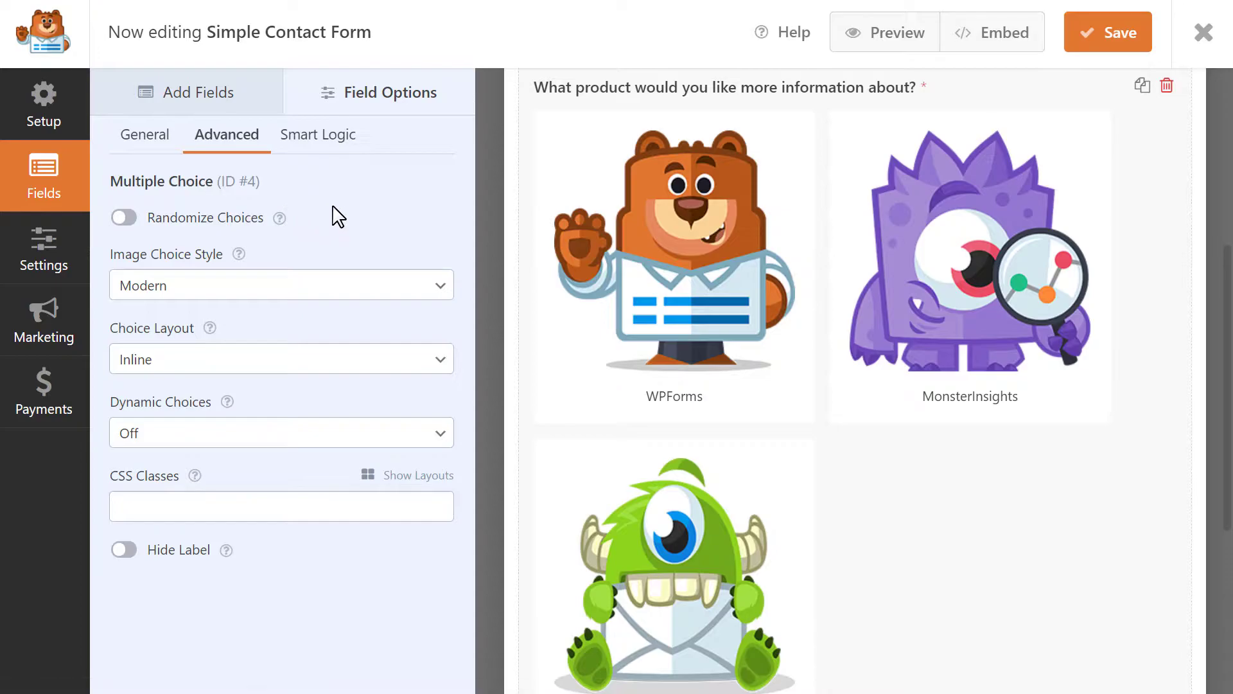
{"action": "left_click", "coordinate": [353, 286]}
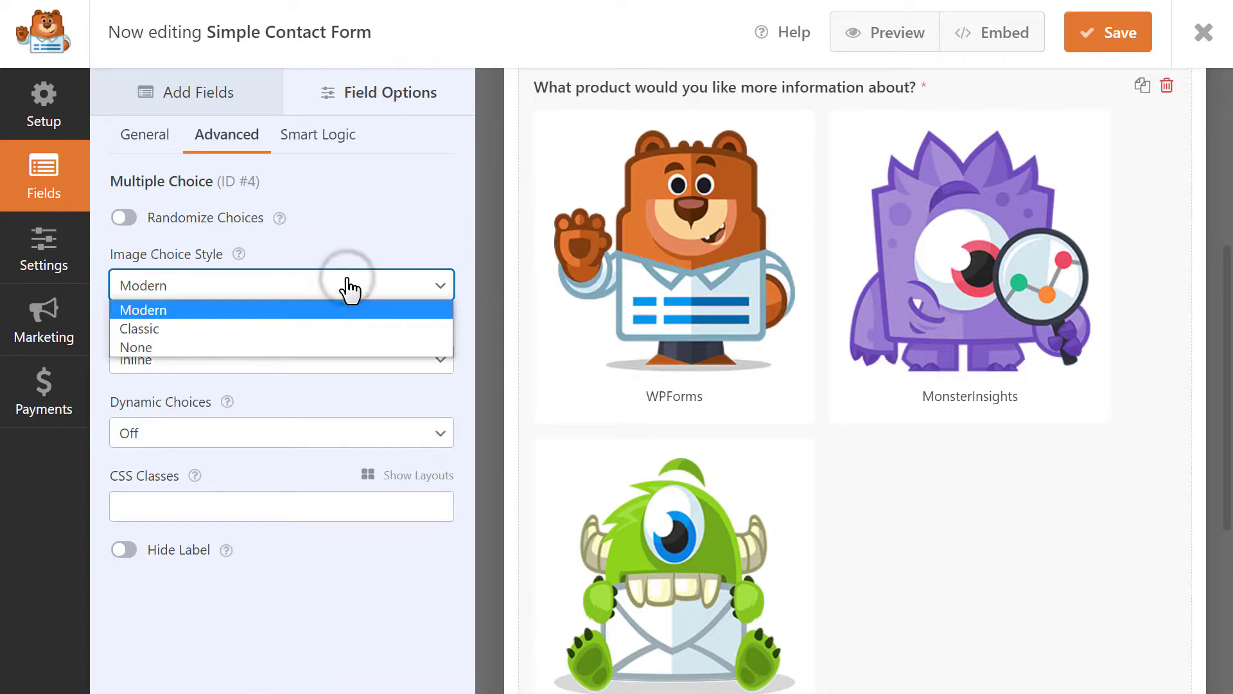
{"action": "left_click", "coordinate": [336, 310]}
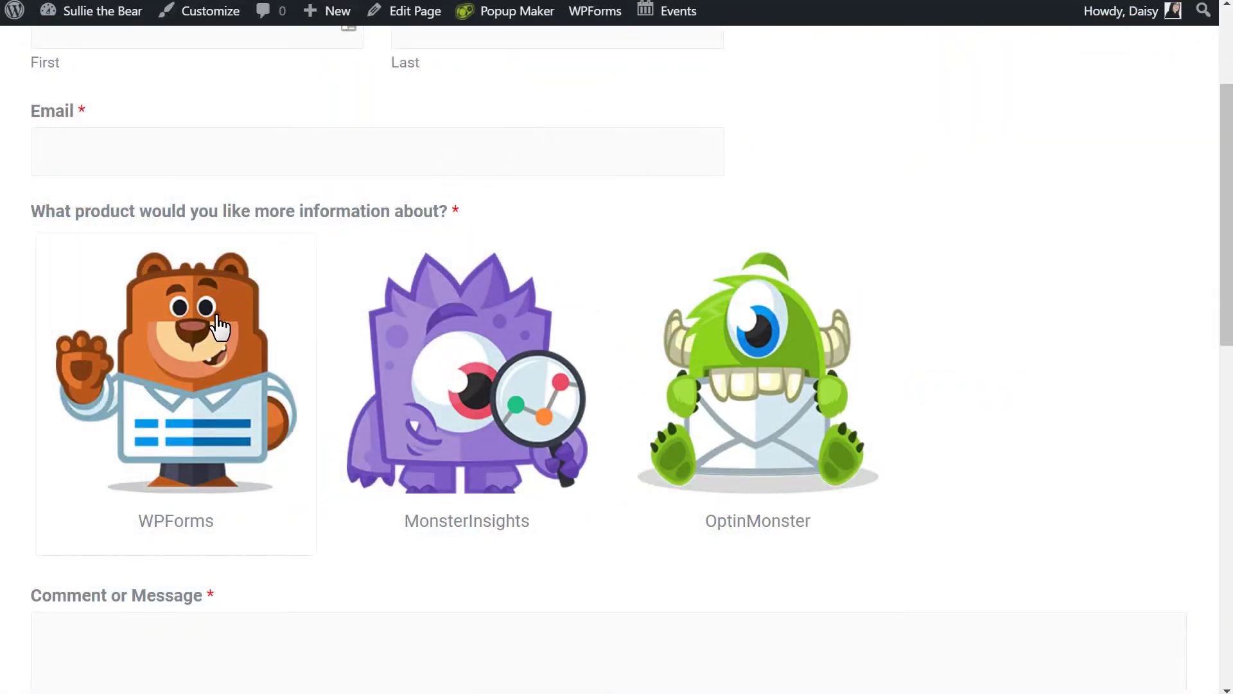
{"action": "left_click", "coordinate": [218, 323]}
{"action": "left_click", "coordinate": [433, 336]}
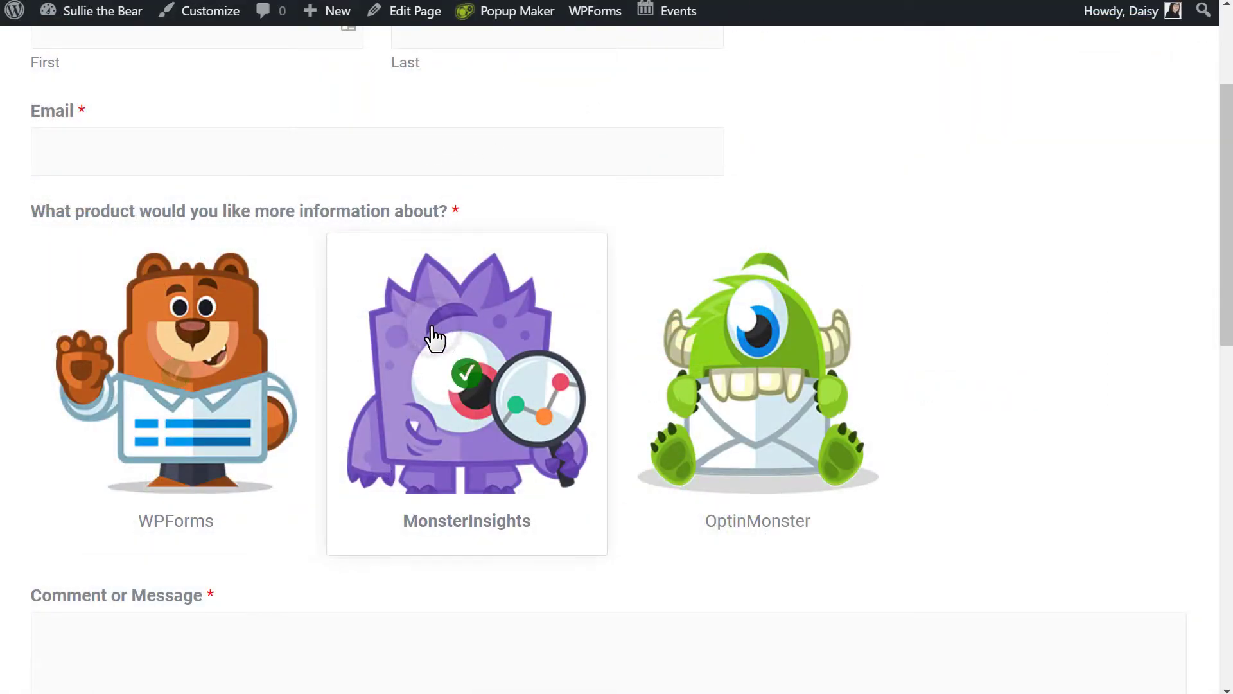
{"action": "left_click", "coordinate": [694, 329]}
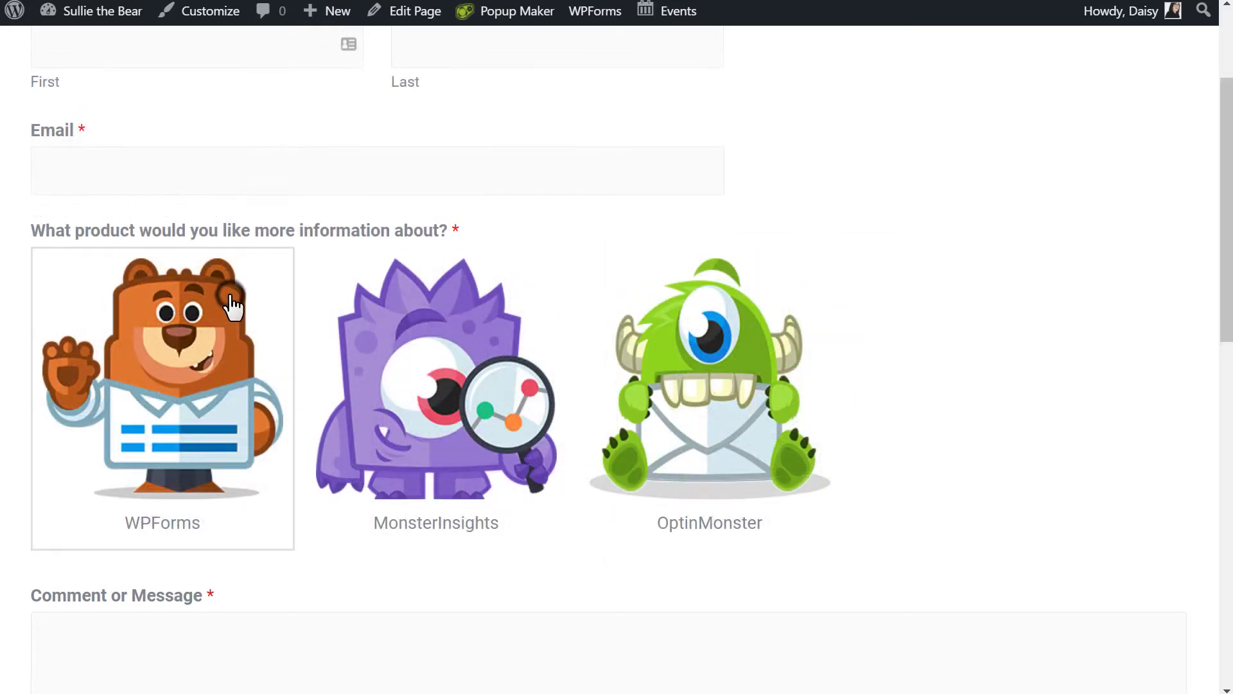
{"action": "left_click", "coordinate": [233, 307]}
{"action": "left_click", "coordinate": [390, 314]}
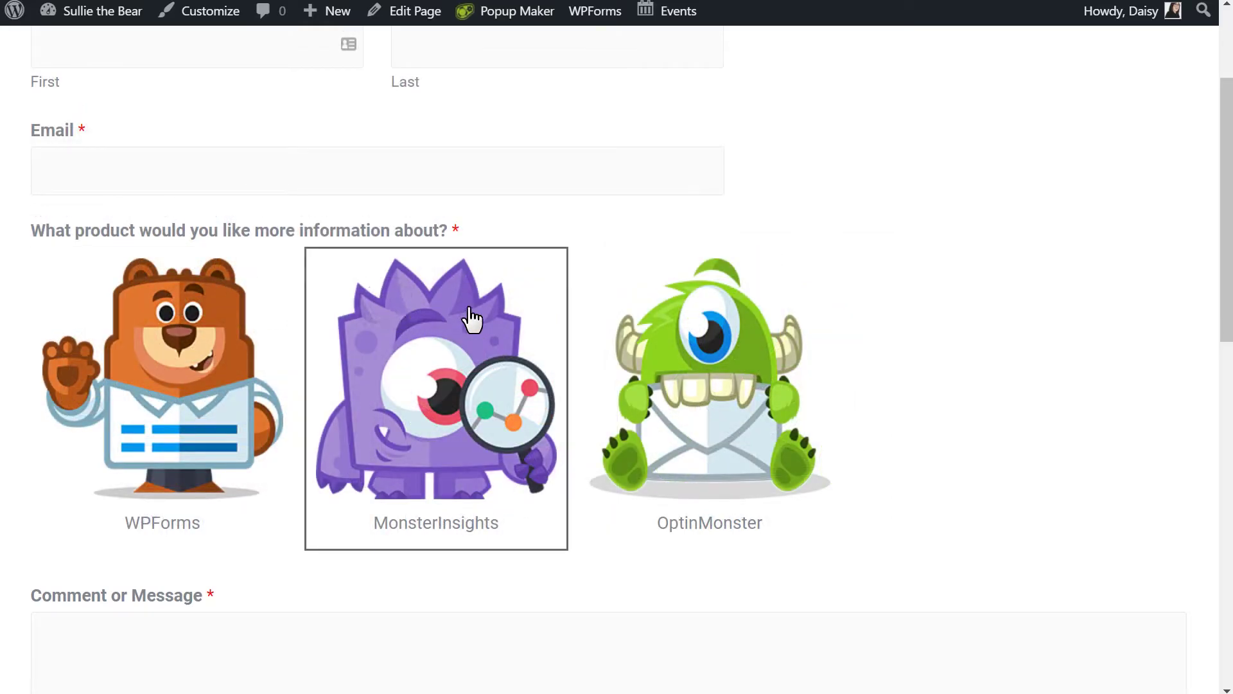
{"action": "left_click", "coordinate": [634, 300]}
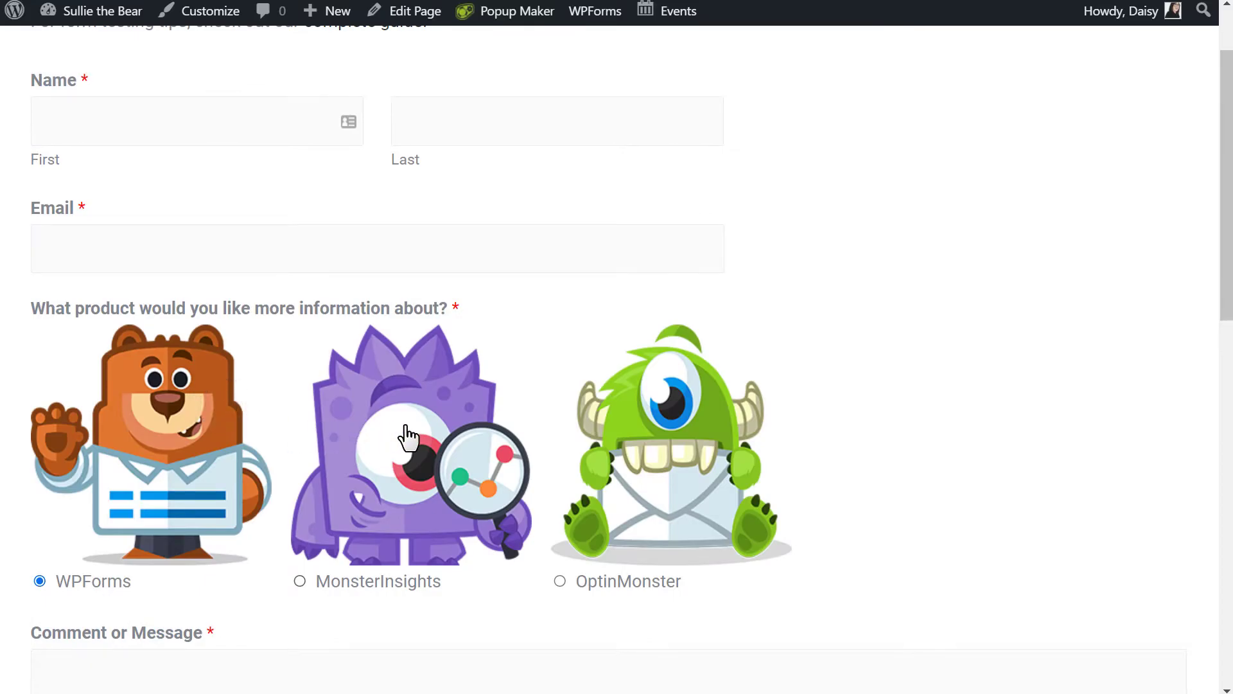
After previewing the radio style, switch on Randomize Choices under Choice Layout
{"action": "left_click", "coordinate": [406, 434]}
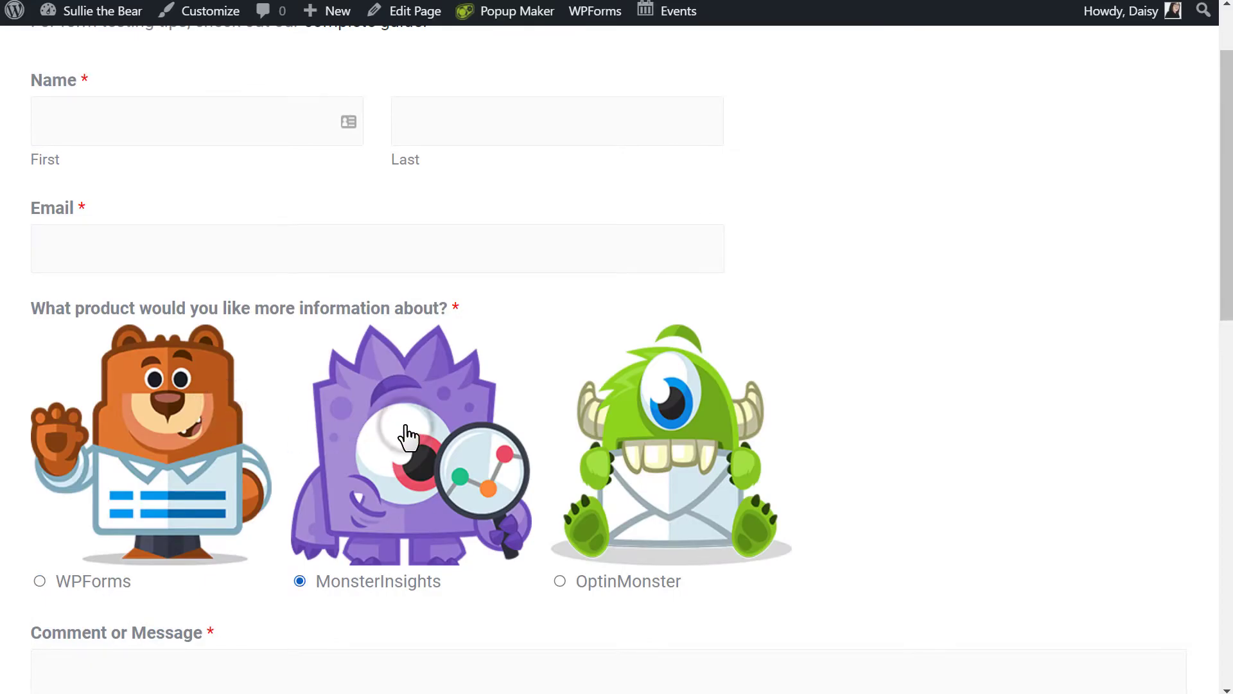
{"action": "left_click", "coordinate": [606, 454]}
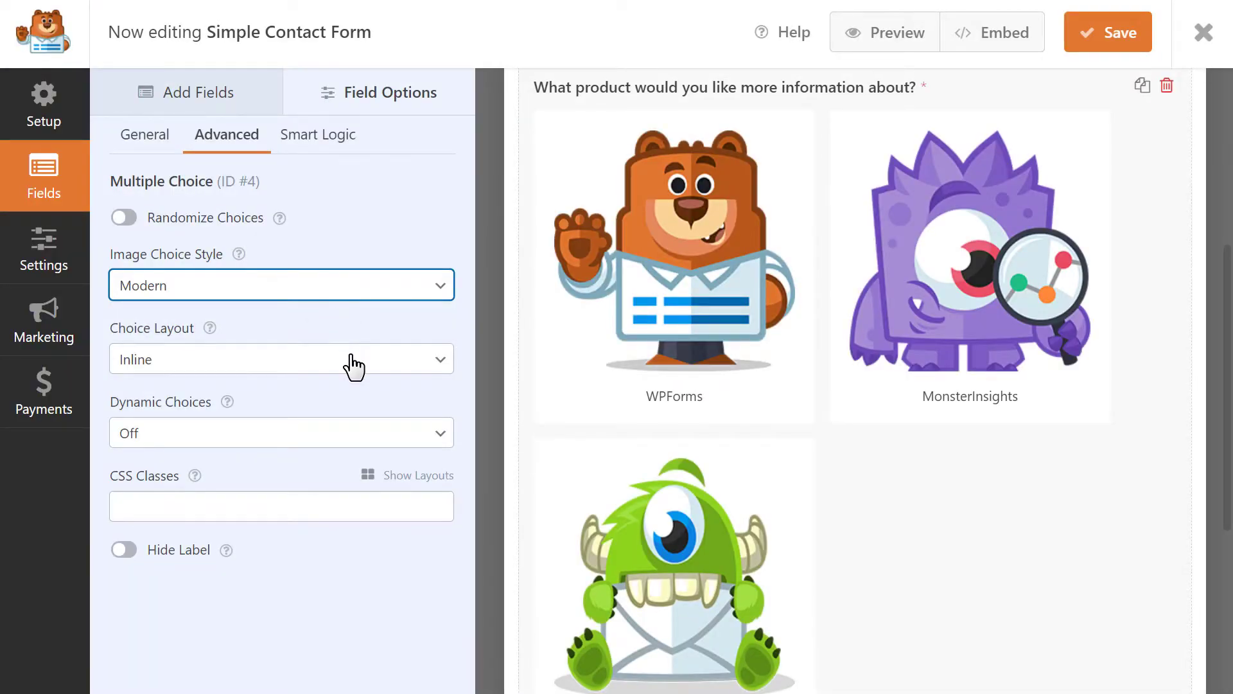
{"action": "left_click", "coordinate": [353, 364]}
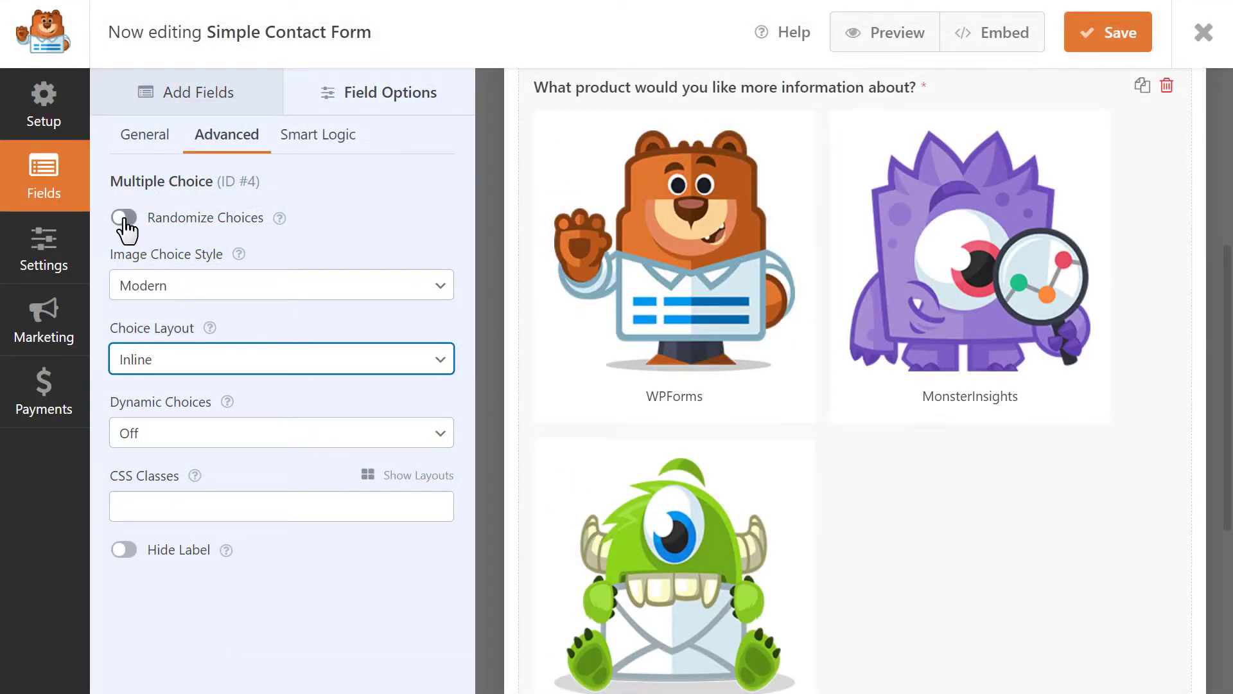
{"action": "left_click", "coordinate": [125, 218]}
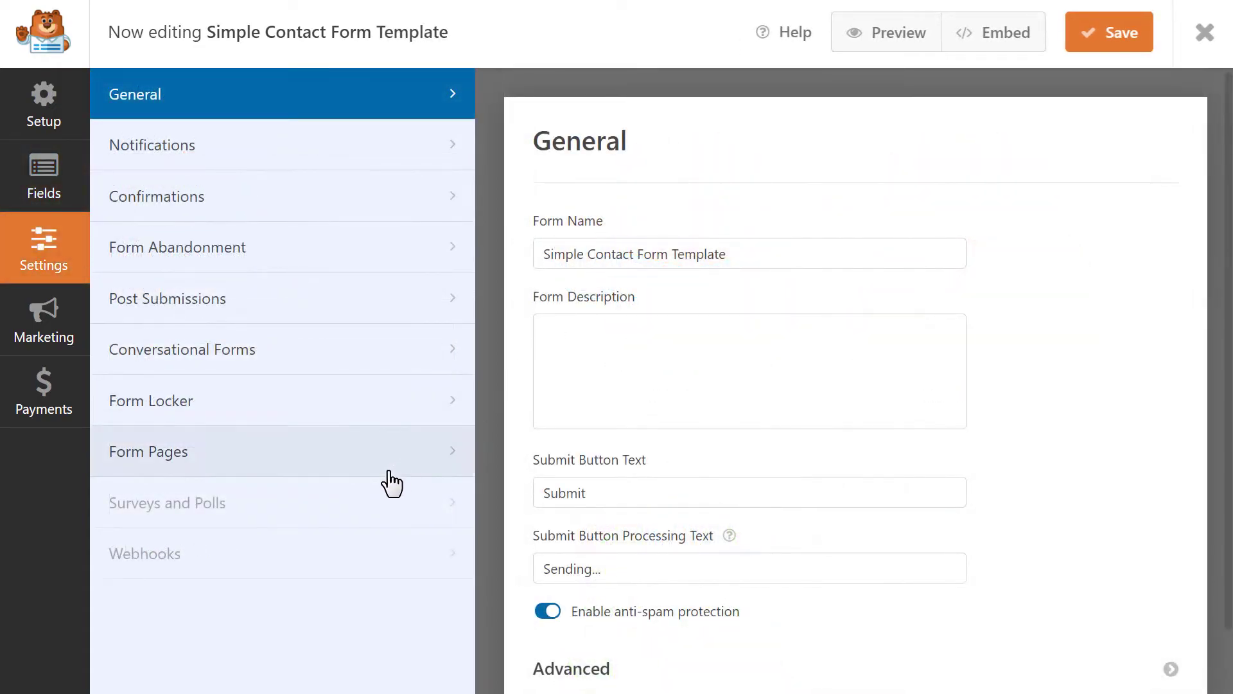
Activate the Surveys and Polls addon, enable Survey Reporting on the product question, and save
{"action": "left_click", "coordinate": [378, 503]}
{"action": "left_click", "coordinate": [550, 431]}
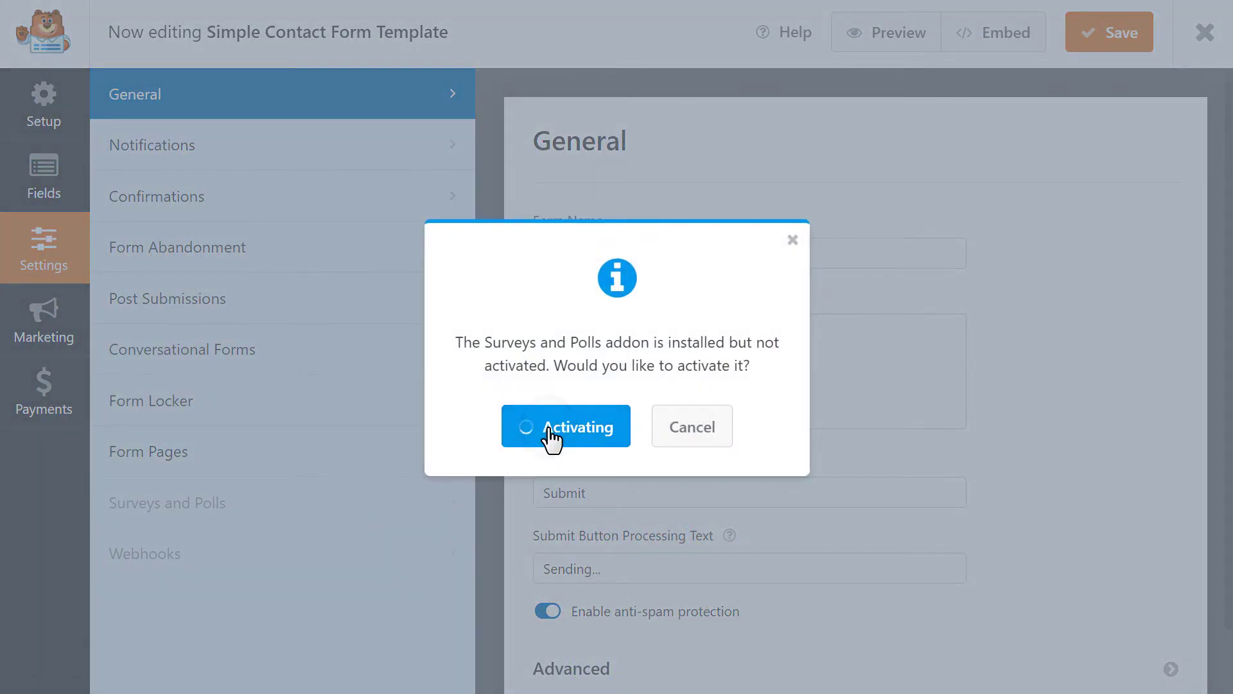
{"action": "left_click", "coordinate": [551, 439]}
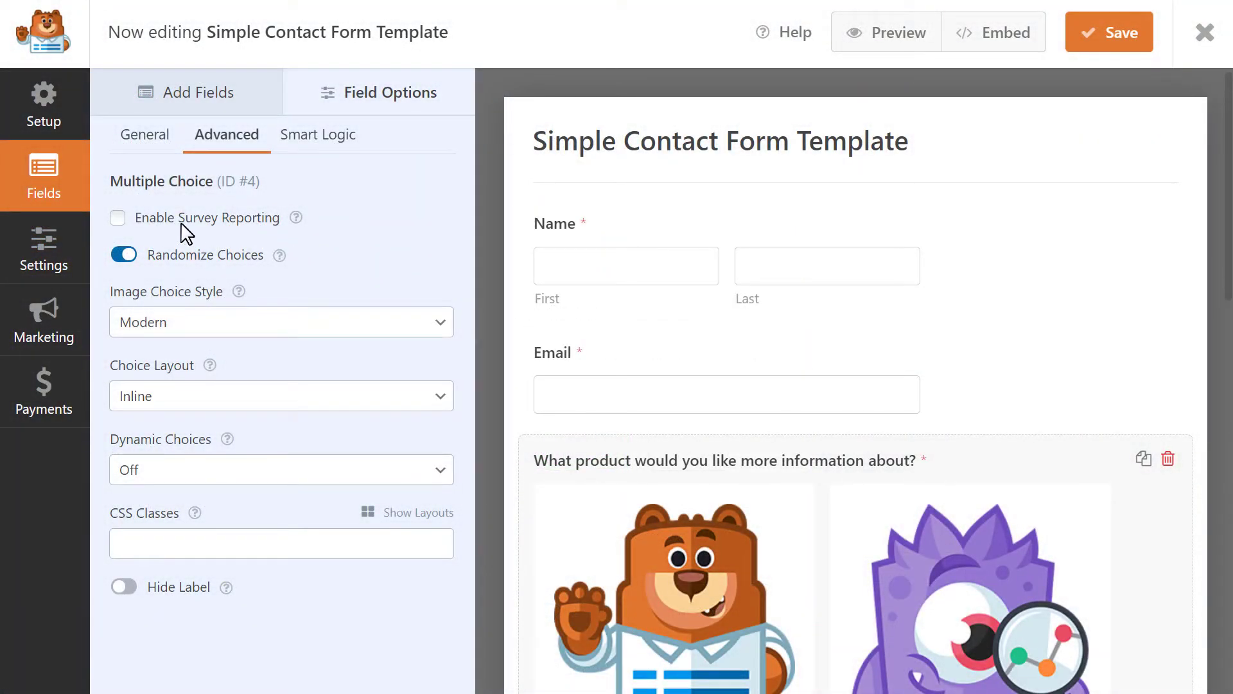
{"action": "left_click", "coordinate": [118, 218]}
{"action": "left_click", "coordinate": [1093, 38]}
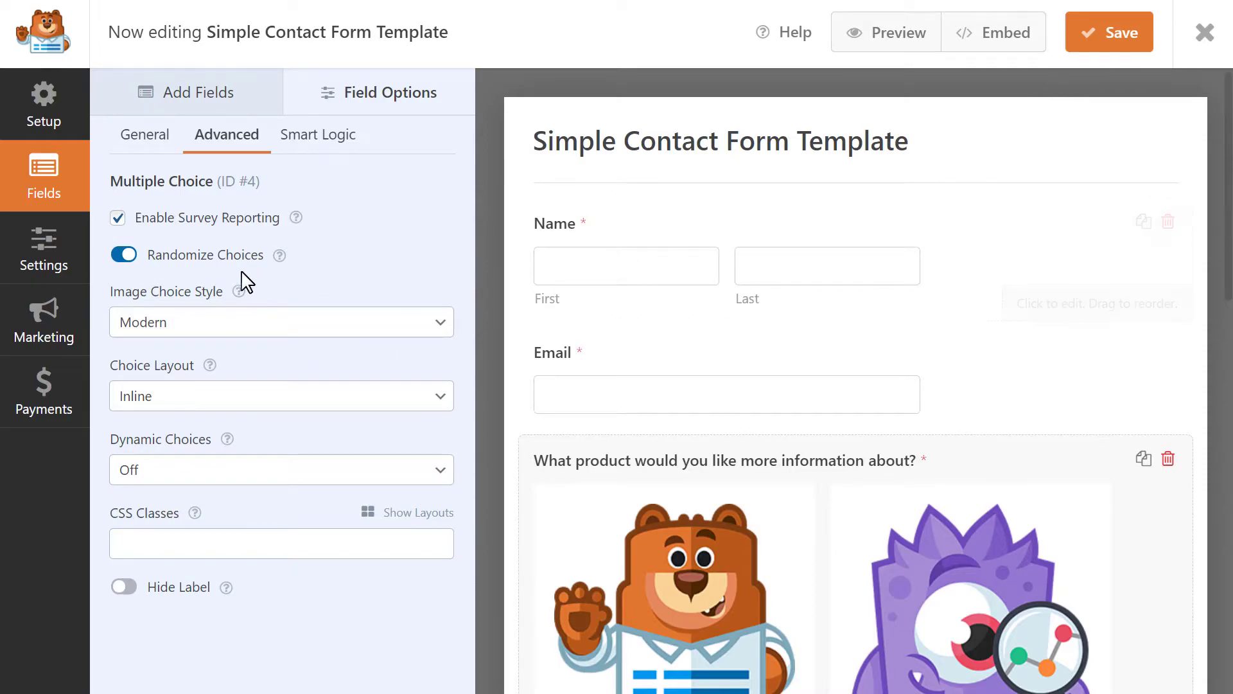
Replace the default notification's {admin_email} recipient with two comma-separated e-mail addresses
{"action": "left_click", "coordinate": [62, 264]}
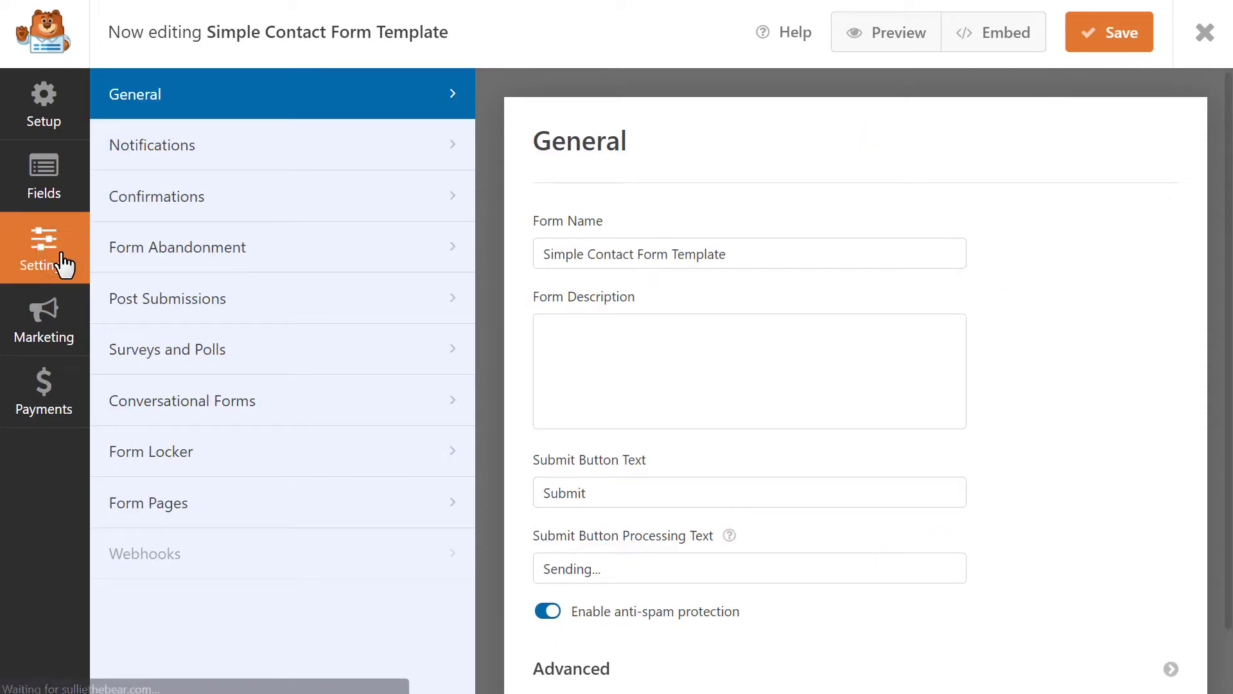
{"action": "left_click", "coordinate": [258, 152]}
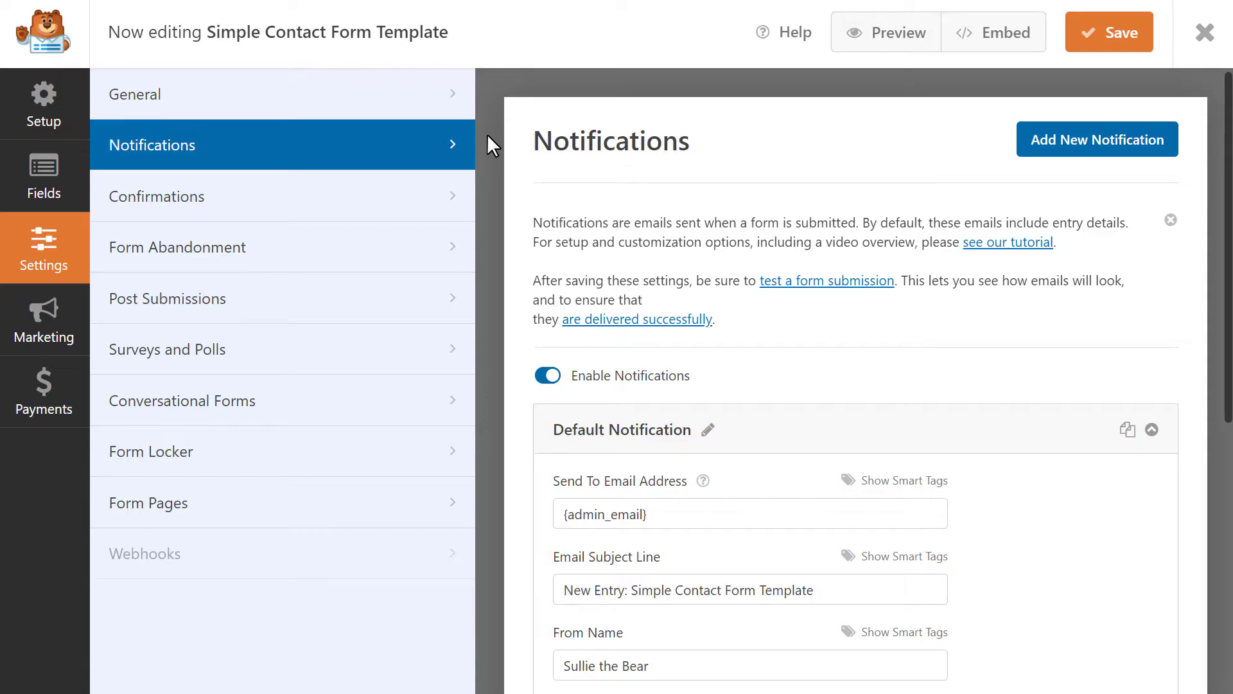
{"action": "left_click", "coordinate": [699, 509]}
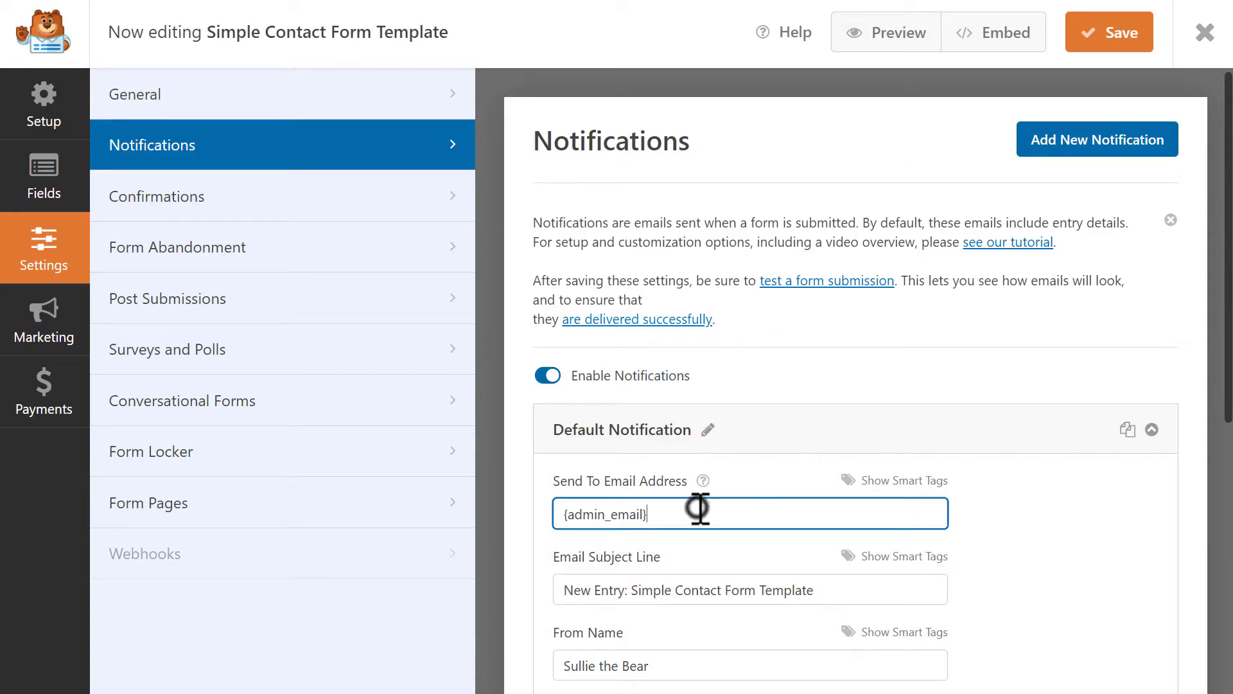
{"action": "left_click_drag", "start_coordinate": [711, 512], "coordinate": [564, 512]}
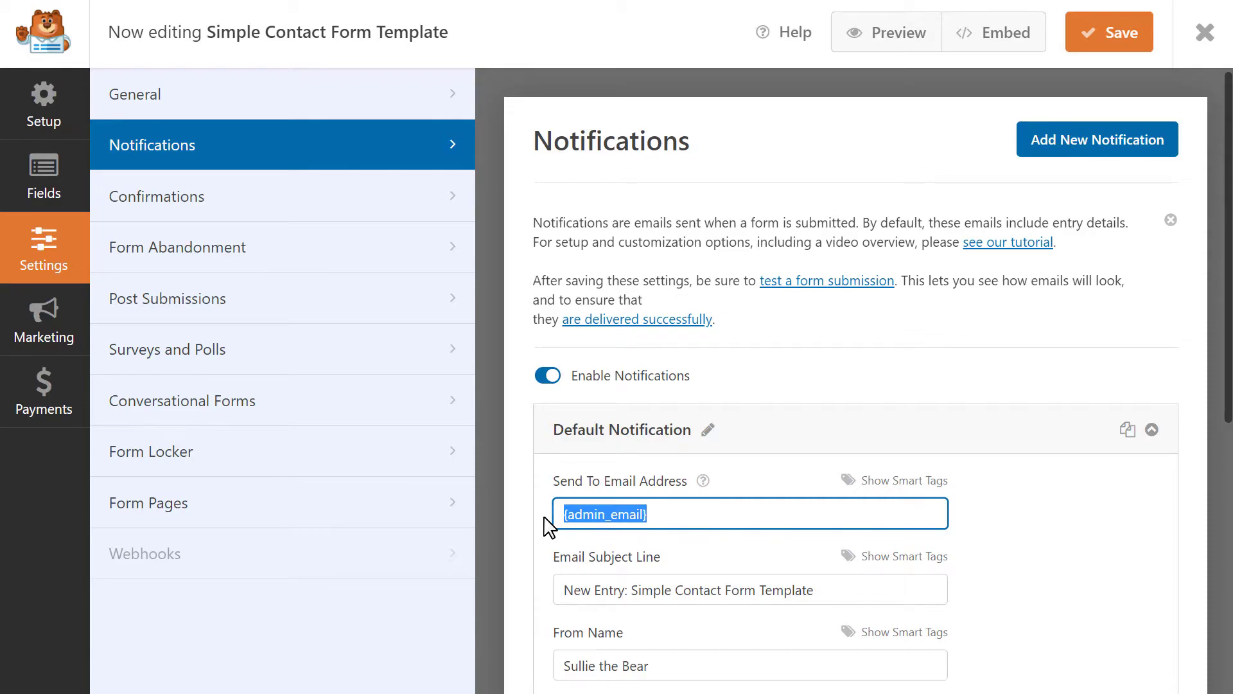
{"action": "key", "text": "BackSpace"}
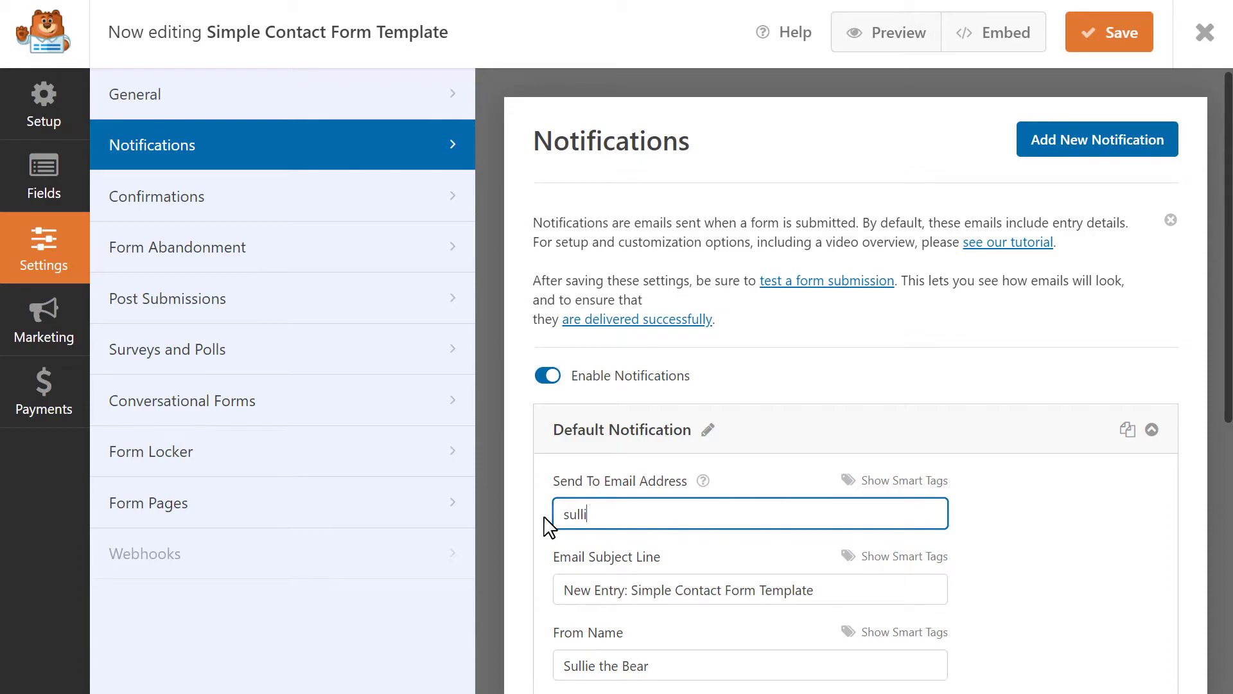
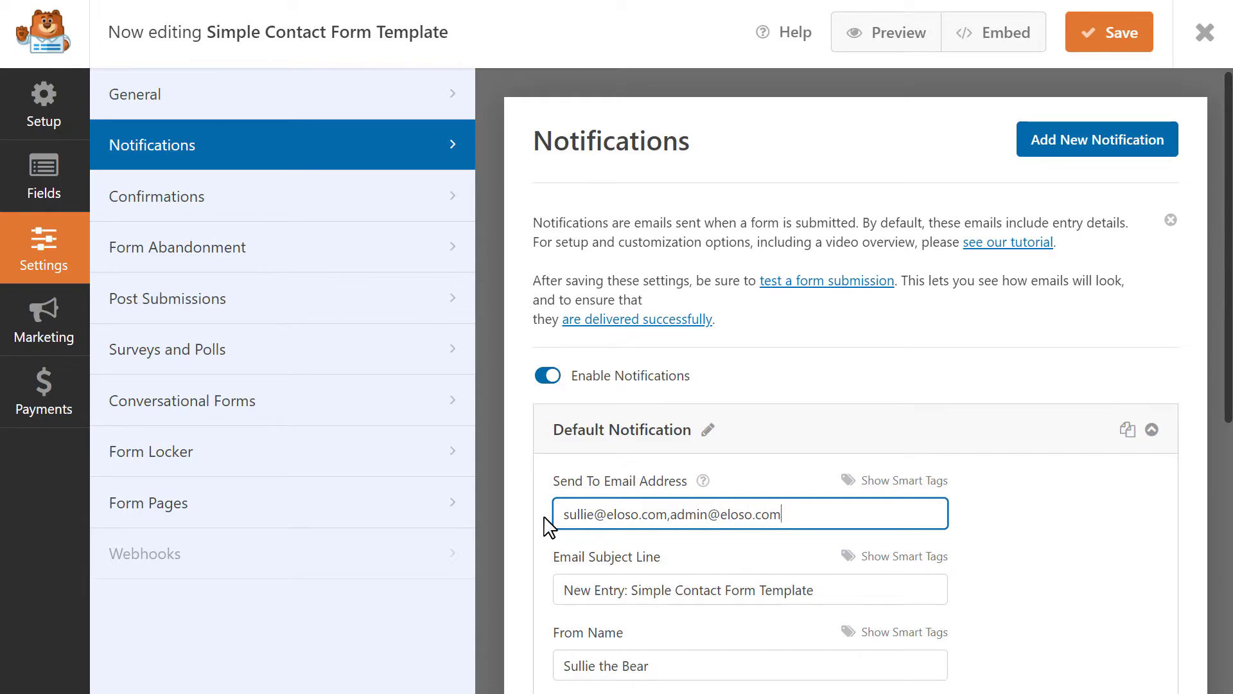
{"action": "left_click", "coordinate": [863, 589]}
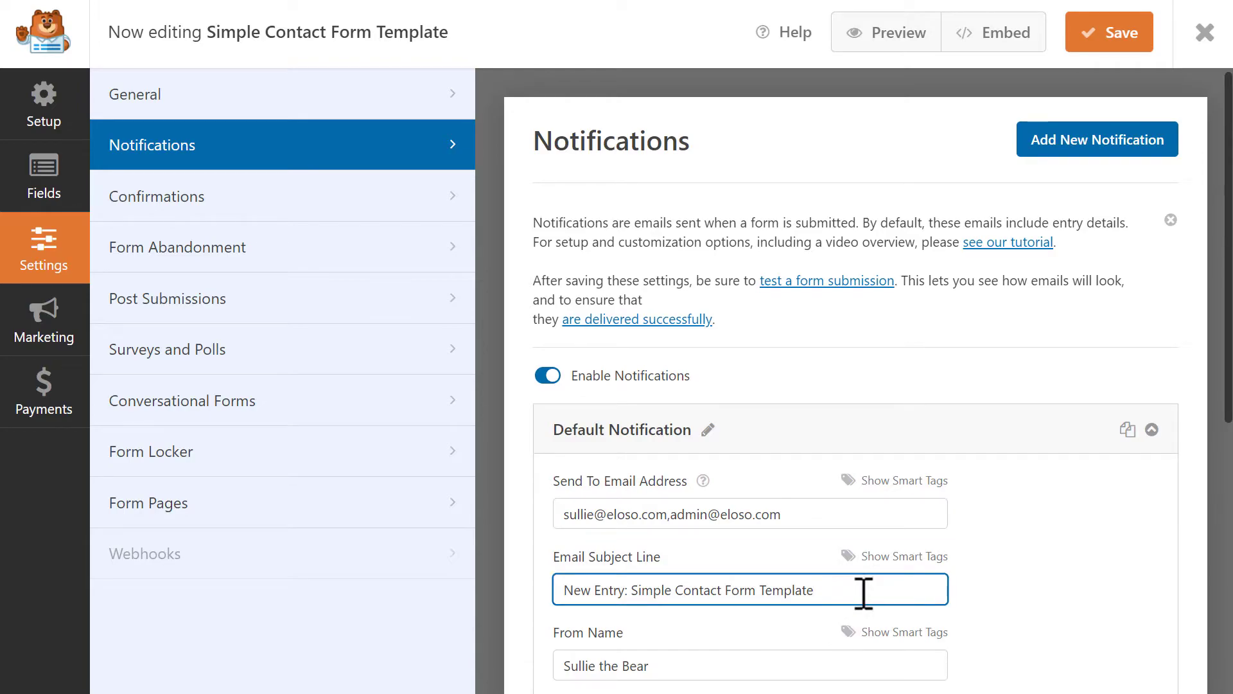
{"action": "left_click", "coordinate": [781, 665]}
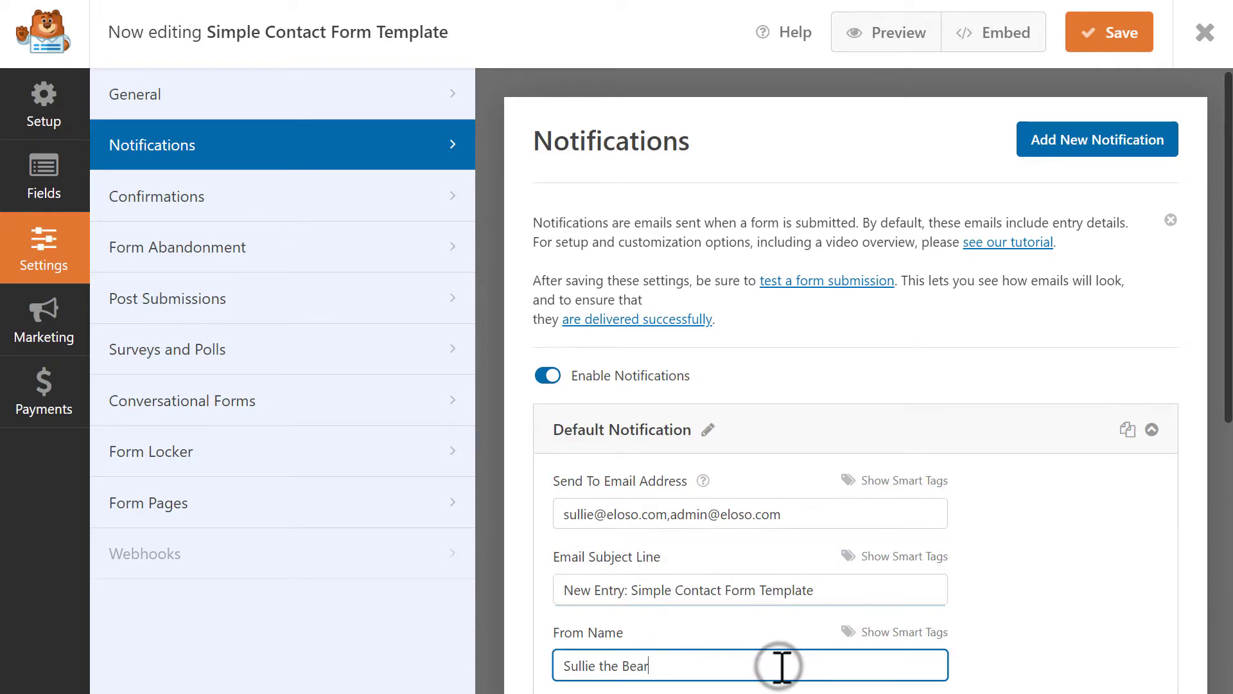
{"action": "scroll", "coordinate": [782, 666], "scroll_direction": "down", "scroll_amount": 5}
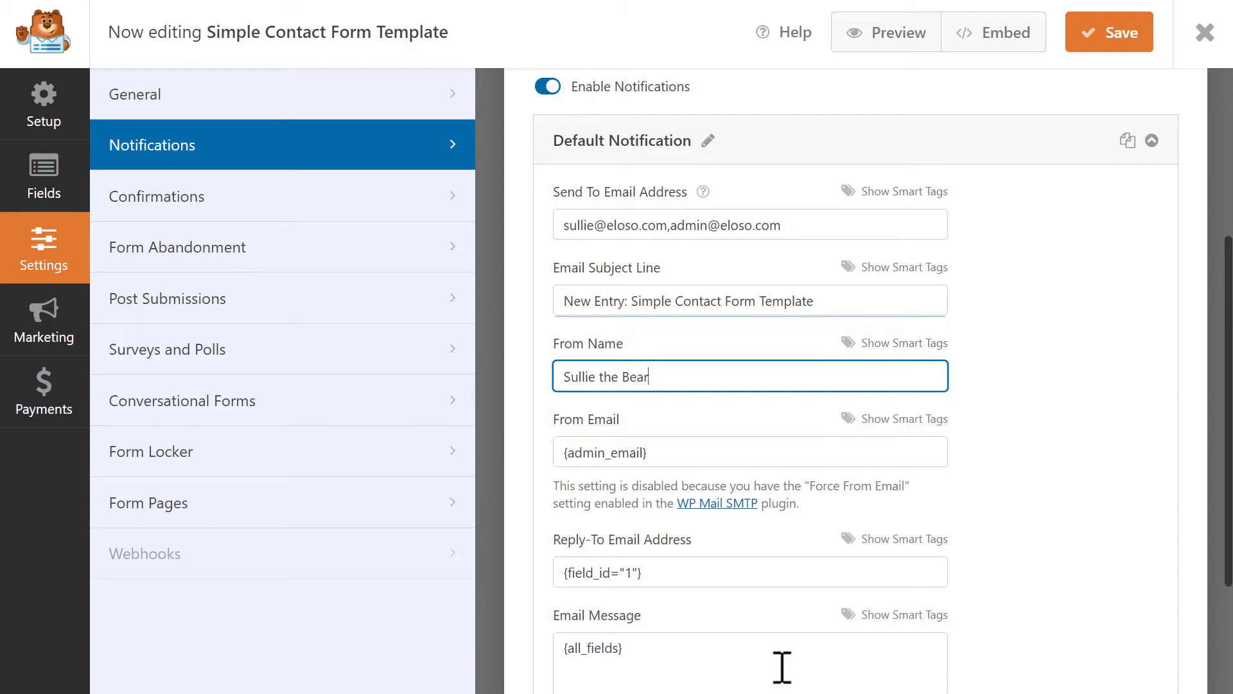
{"action": "left_click", "coordinate": [781, 572]}
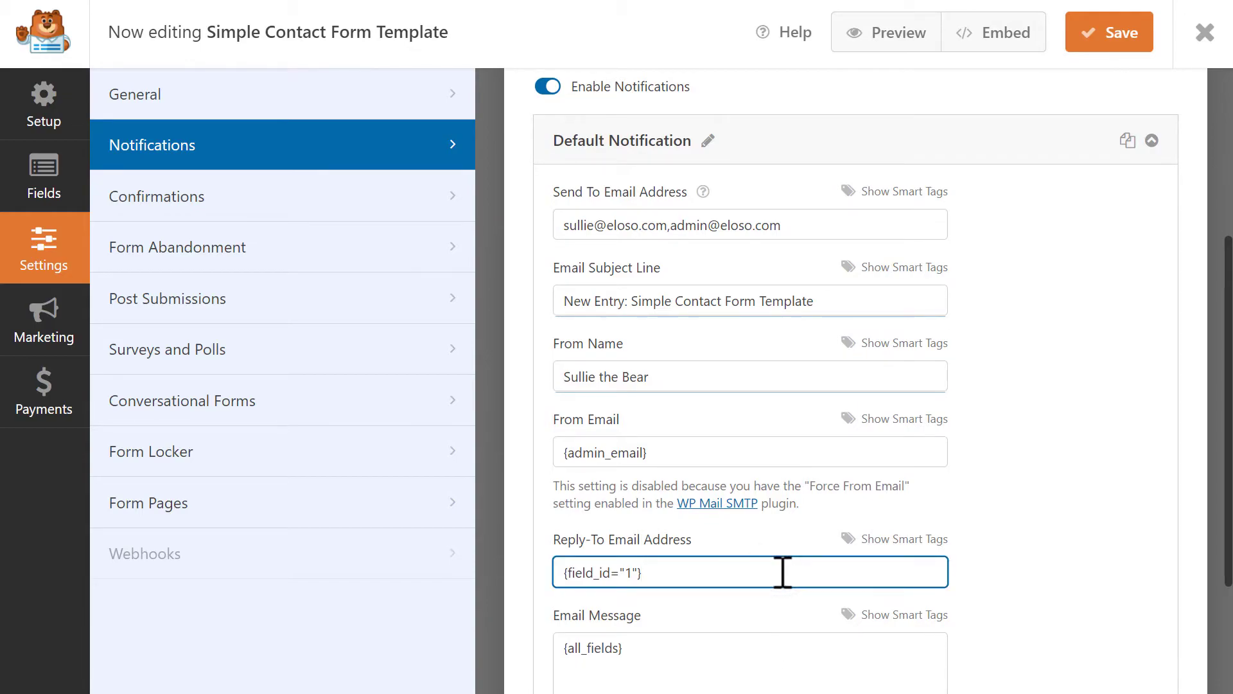
{"action": "scroll", "coordinate": [781, 571], "scroll_direction": "down", "scroll_amount": 3}
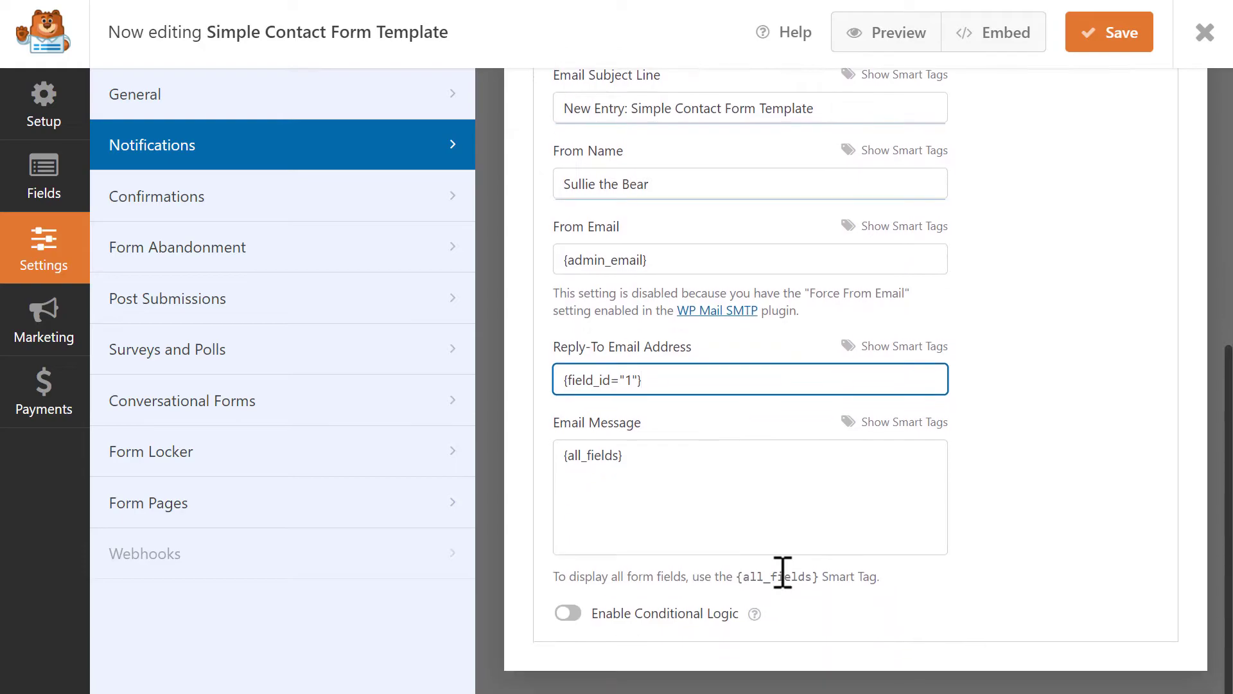
{"action": "left_click", "coordinate": [661, 471]}
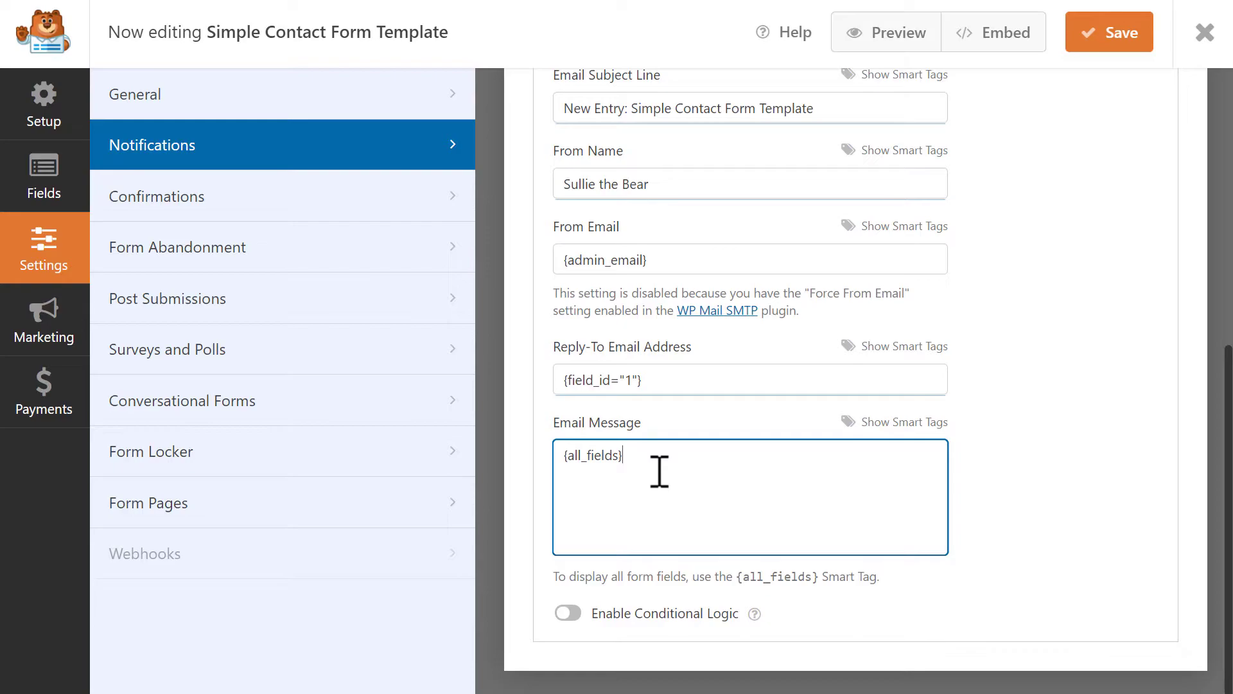
{"action": "left_click_drag", "start_coordinate": [659, 472], "coordinate": [548, 473]}
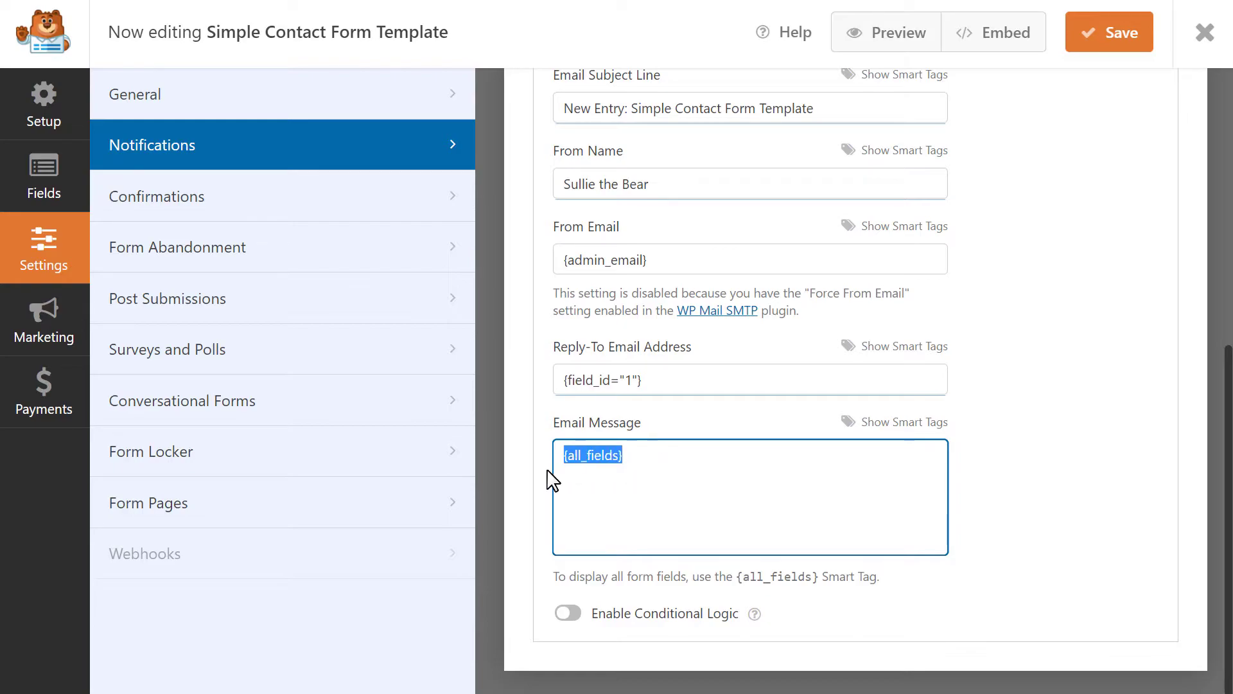
{"action": "left_click", "coordinate": [683, 457]}
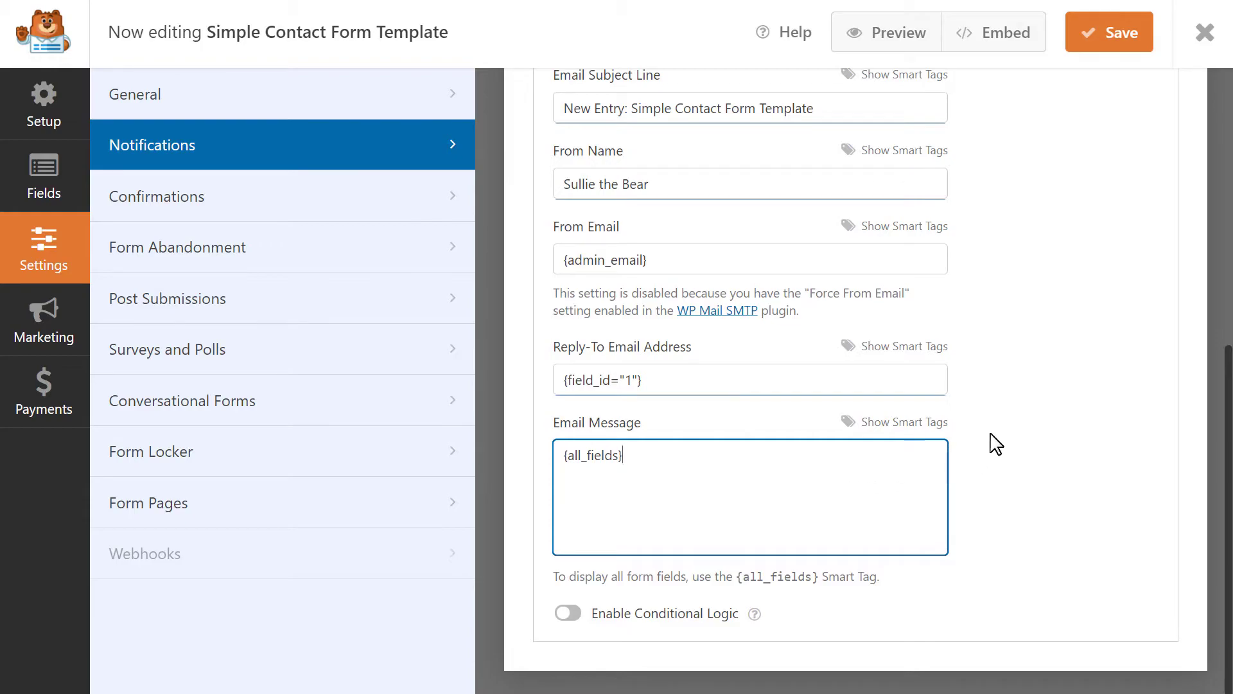
{"action": "scroll", "coordinate": [995, 443], "scroll_direction": "up", "scroll_amount": 5}
{"action": "scroll", "coordinate": [996, 443], "scroll_direction": "up", "scroll_amount": 2}
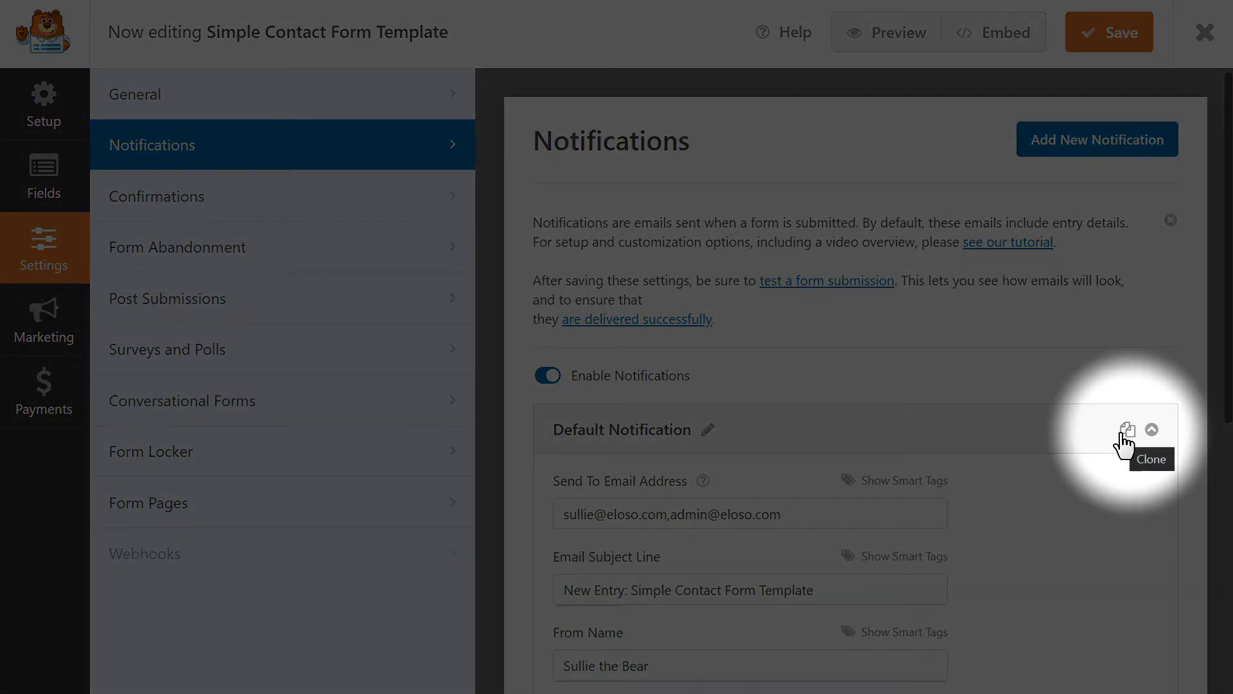
Clone the Default Notification, rename the copy 'User Email Notification' and clear its Send To addresses
{"action": "left_click", "coordinate": [1125, 439]}
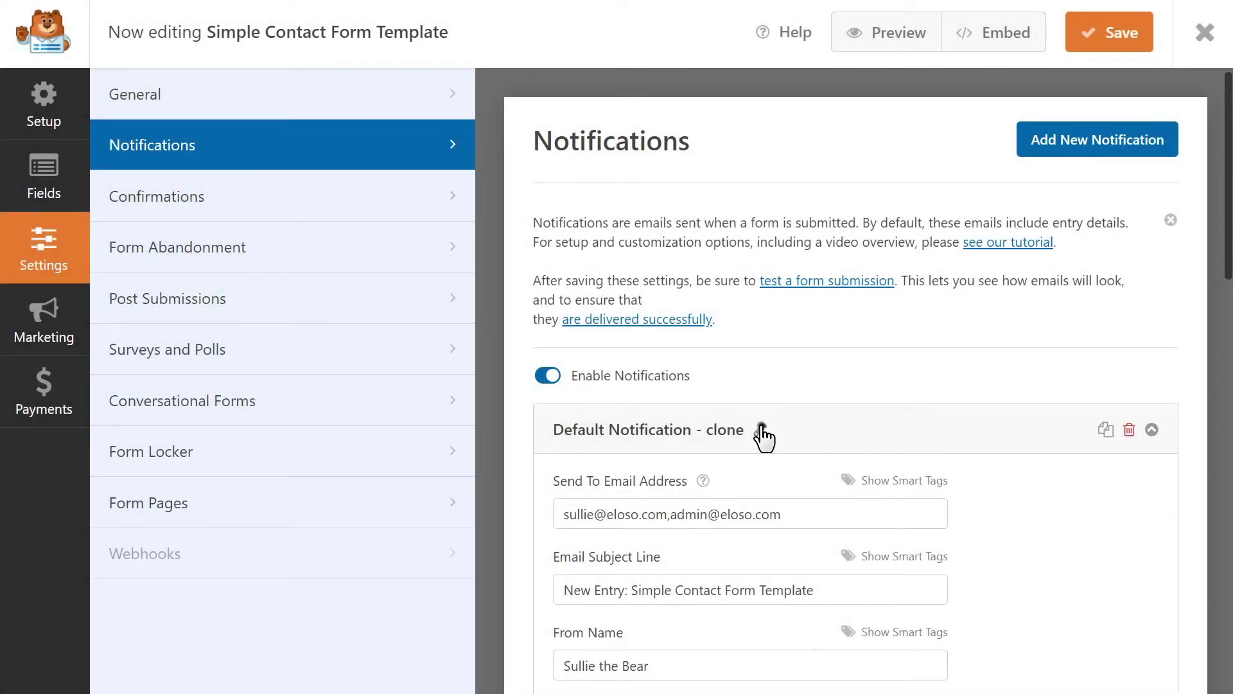
{"action": "left_click", "coordinate": [760, 429]}
{"action": "triple_click", "coordinate": [942, 432]}
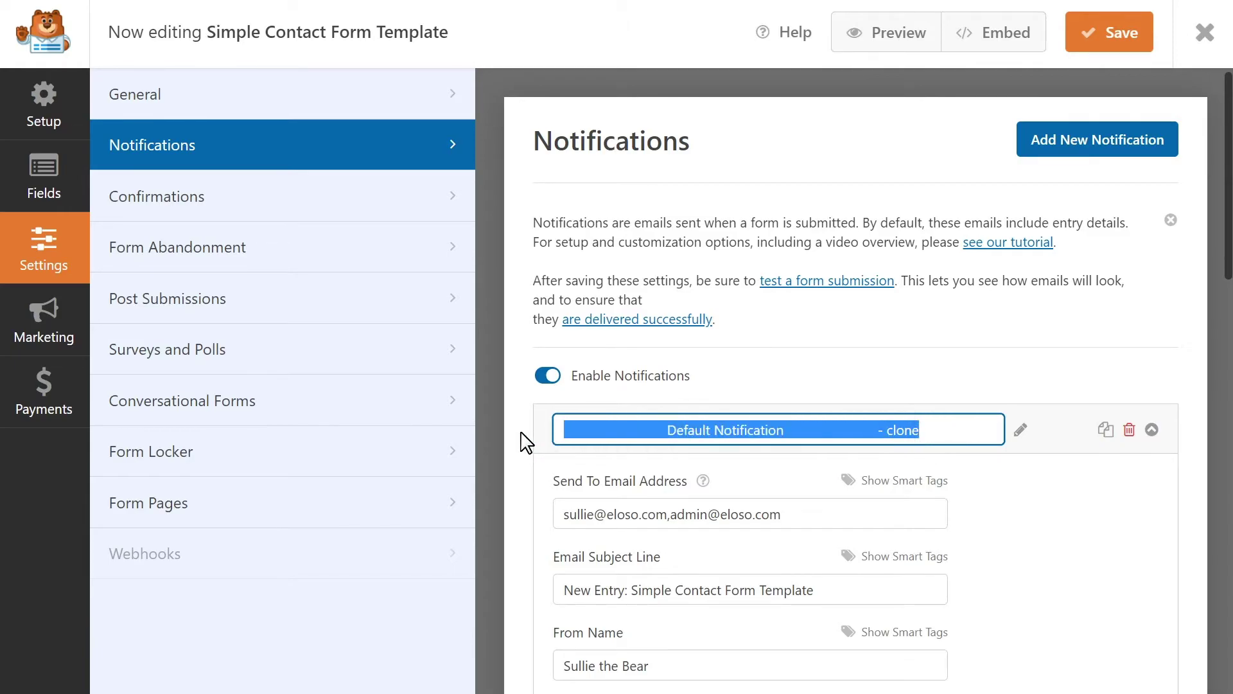
{"action": "type", "text": "User Email "}
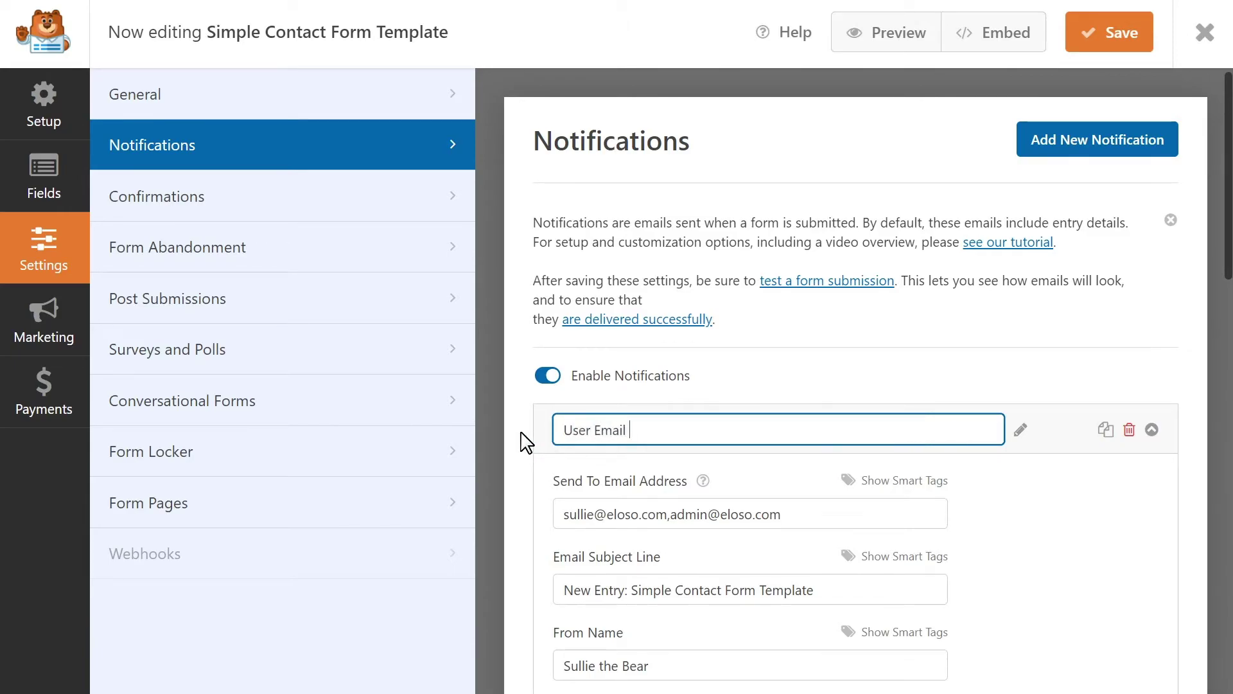
{"action": "type", "text": "Notification"}
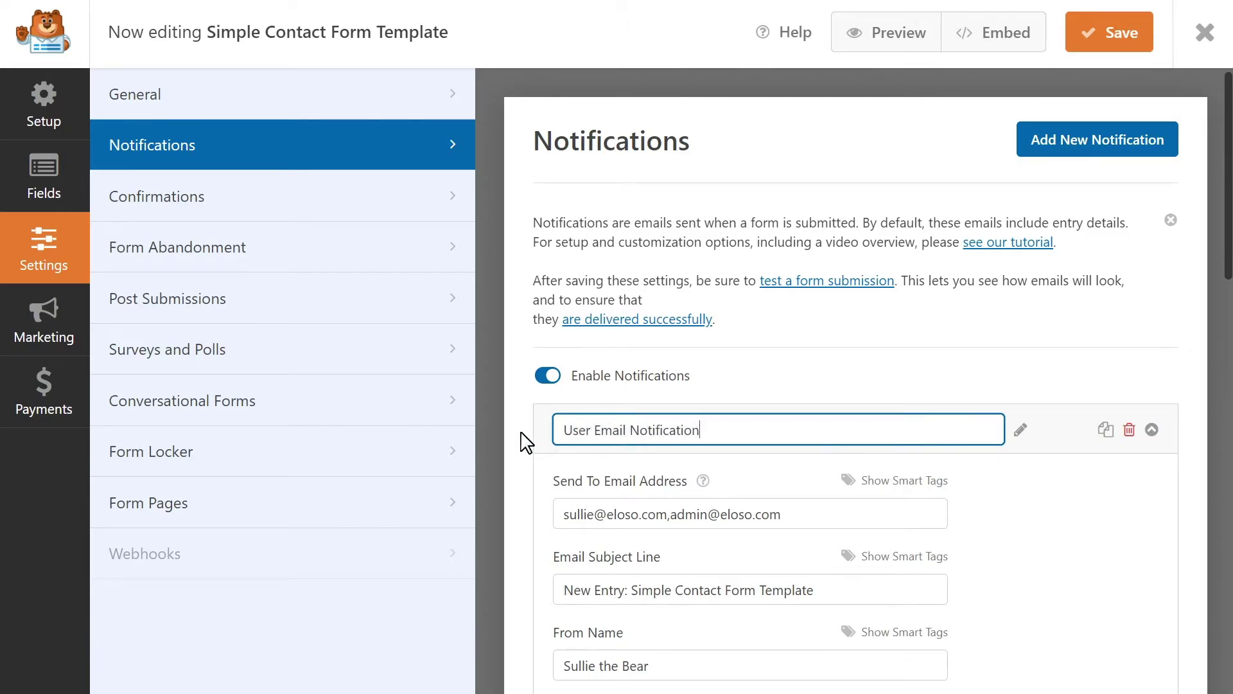
{"action": "left_click_drag", "start_coordinate": [812, 514], "coordinate": [556, 533]}
{"action": "key", "text": "BackSpace"}
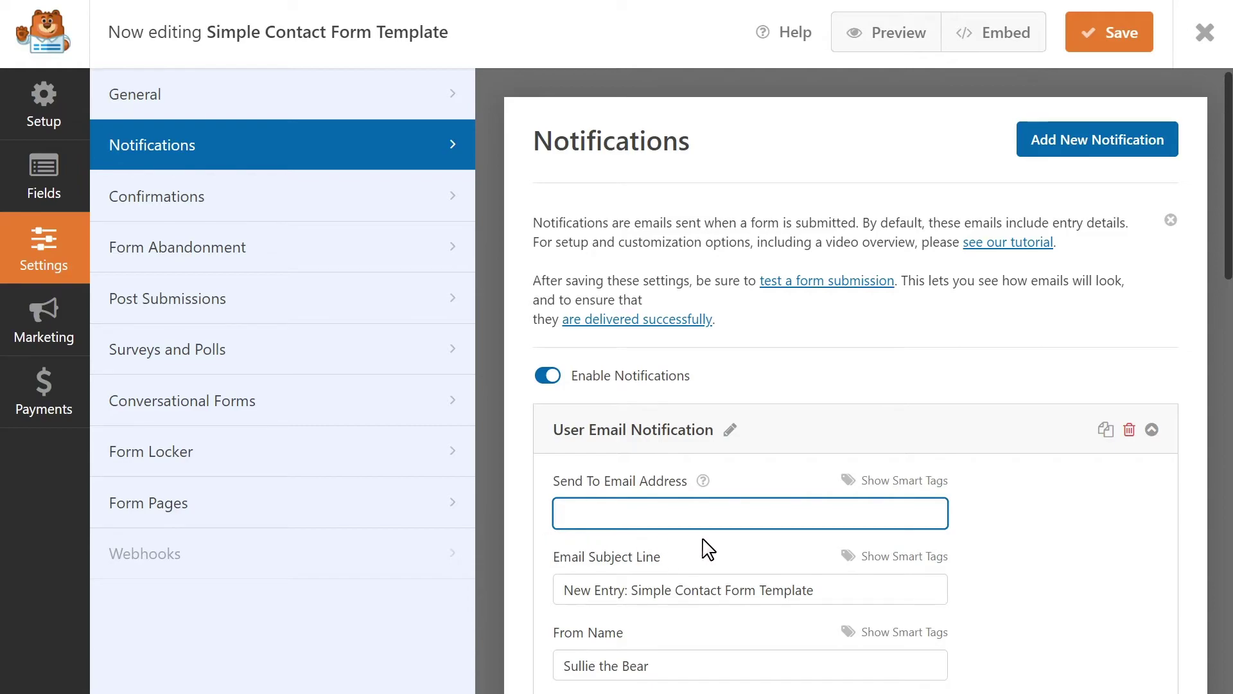
{"action": "left_click", "coordinate": [945, 482]}
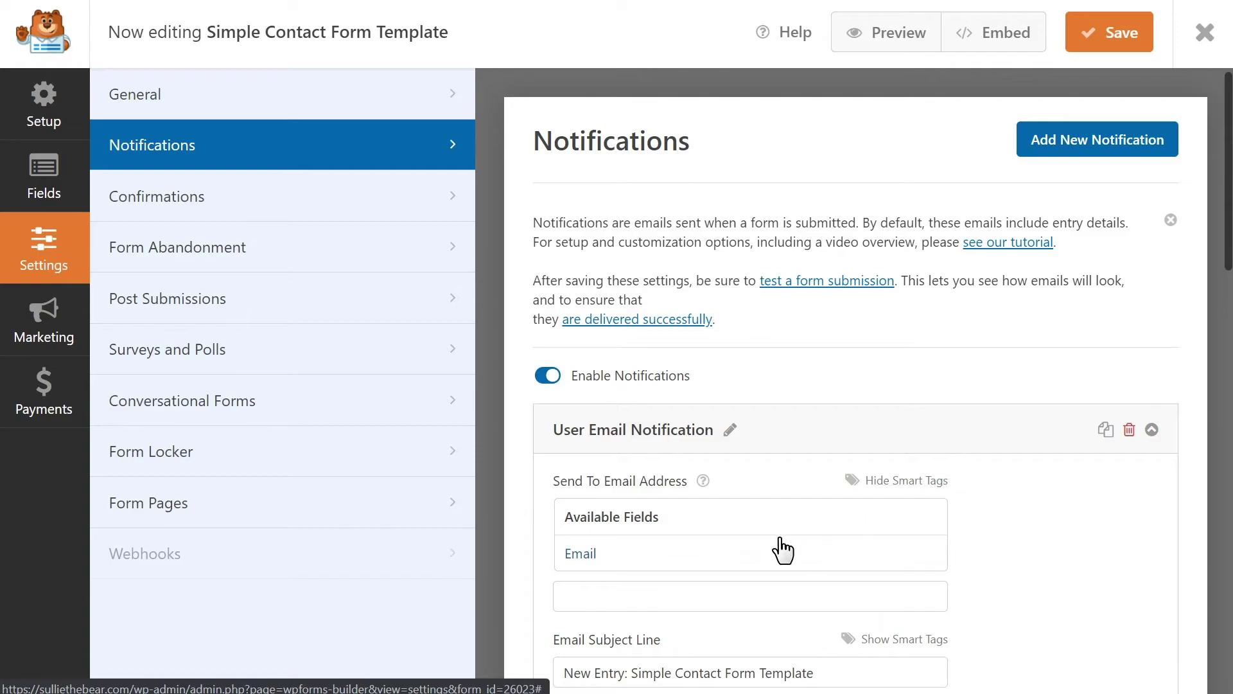
{"action": "left_click", "coordinate": [706, 554]}
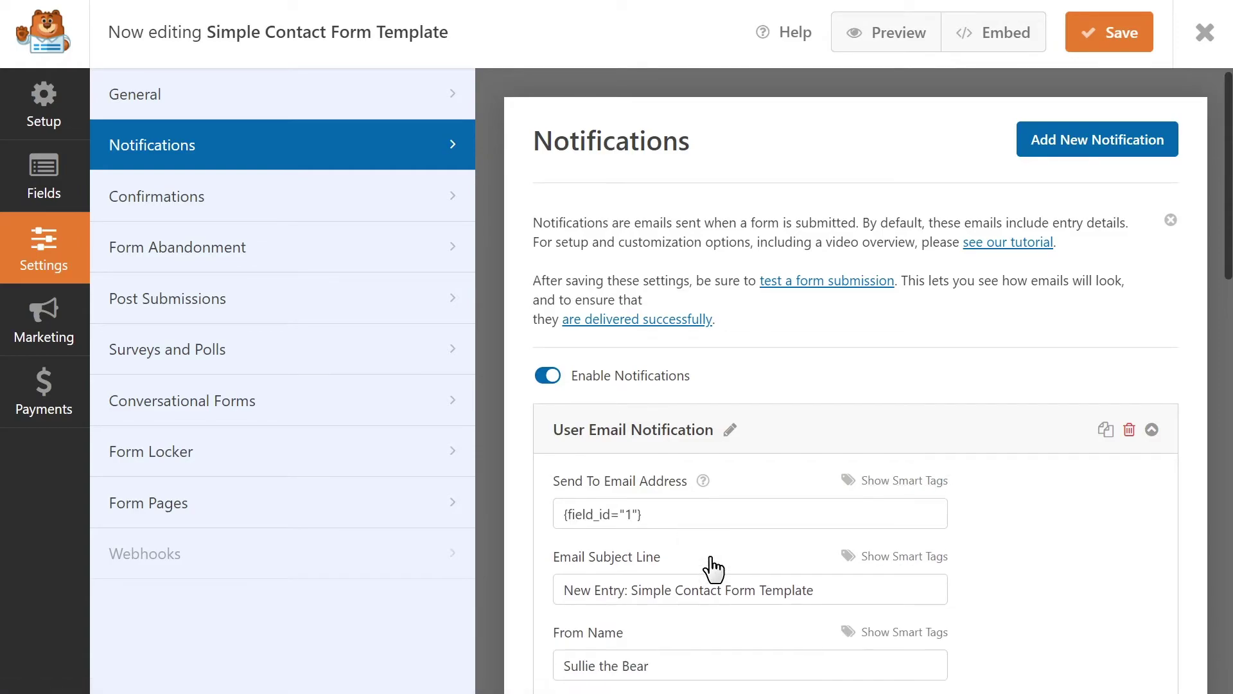
{"action": "left_click_drag", "start_coordinate": [702, 513], "coordinate": [563, 519]}
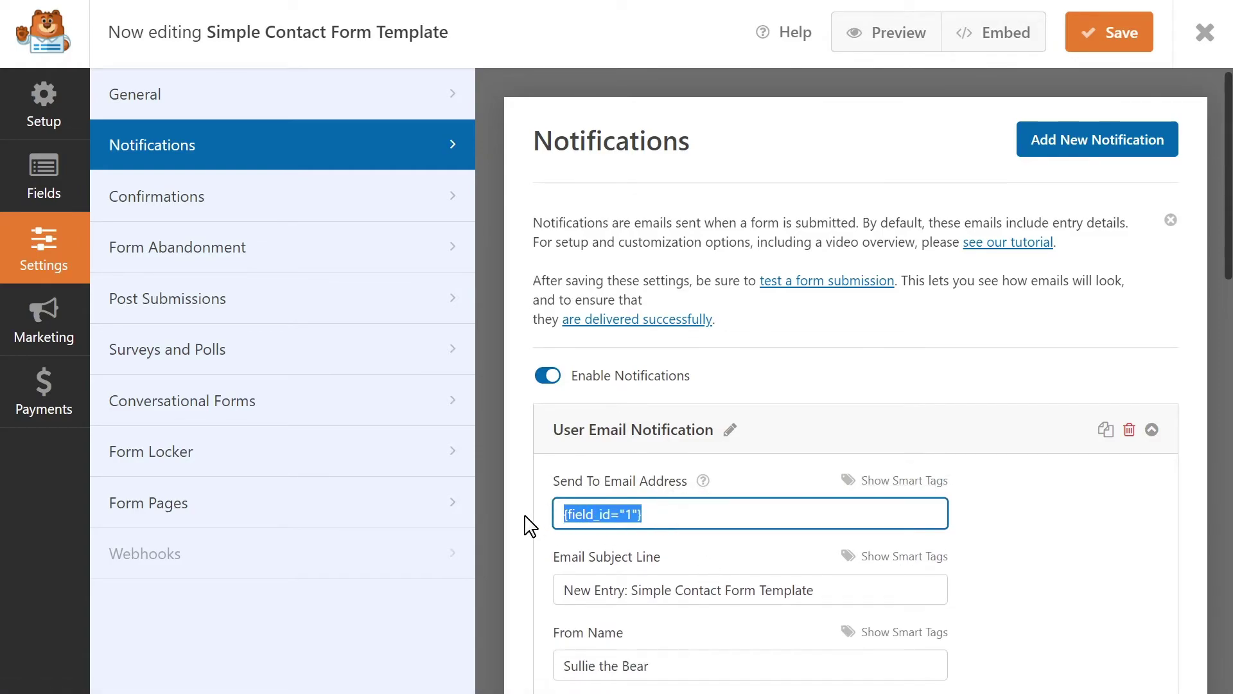
{"action": "left_click", "coordinate": [528, 525]}
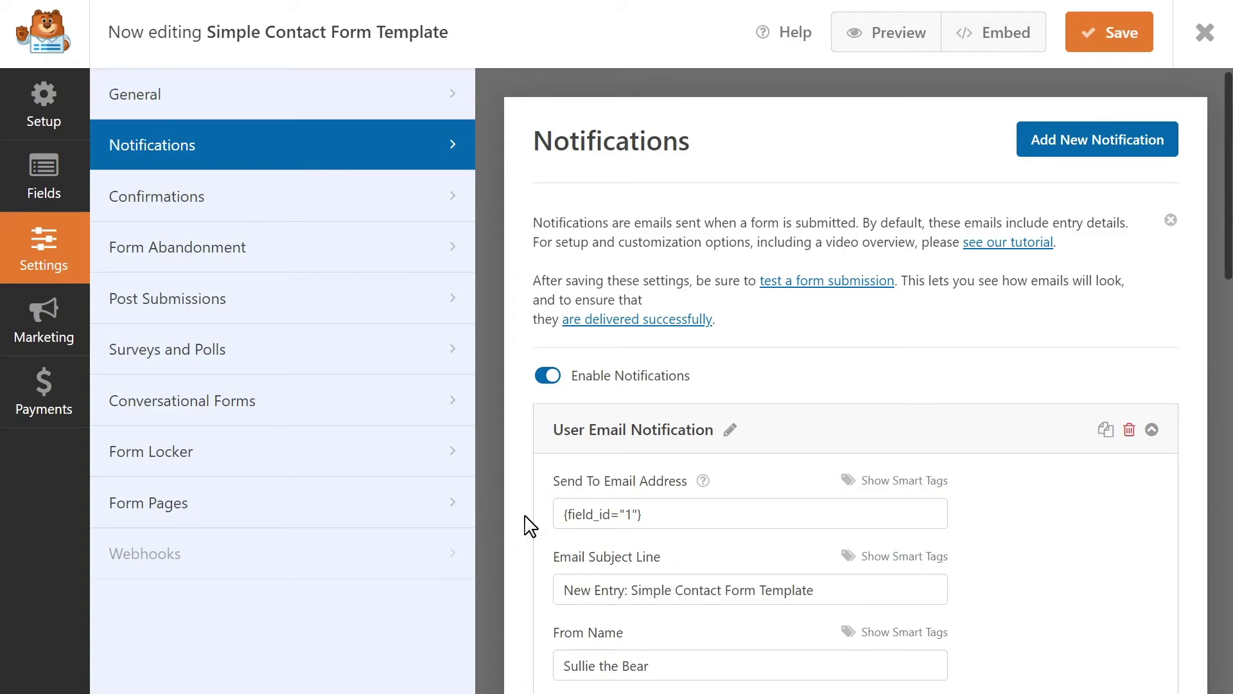
{"action": "scroll", "coordinate": [528, 526], "scroll_direction": "down", "scroll_amount": 6}
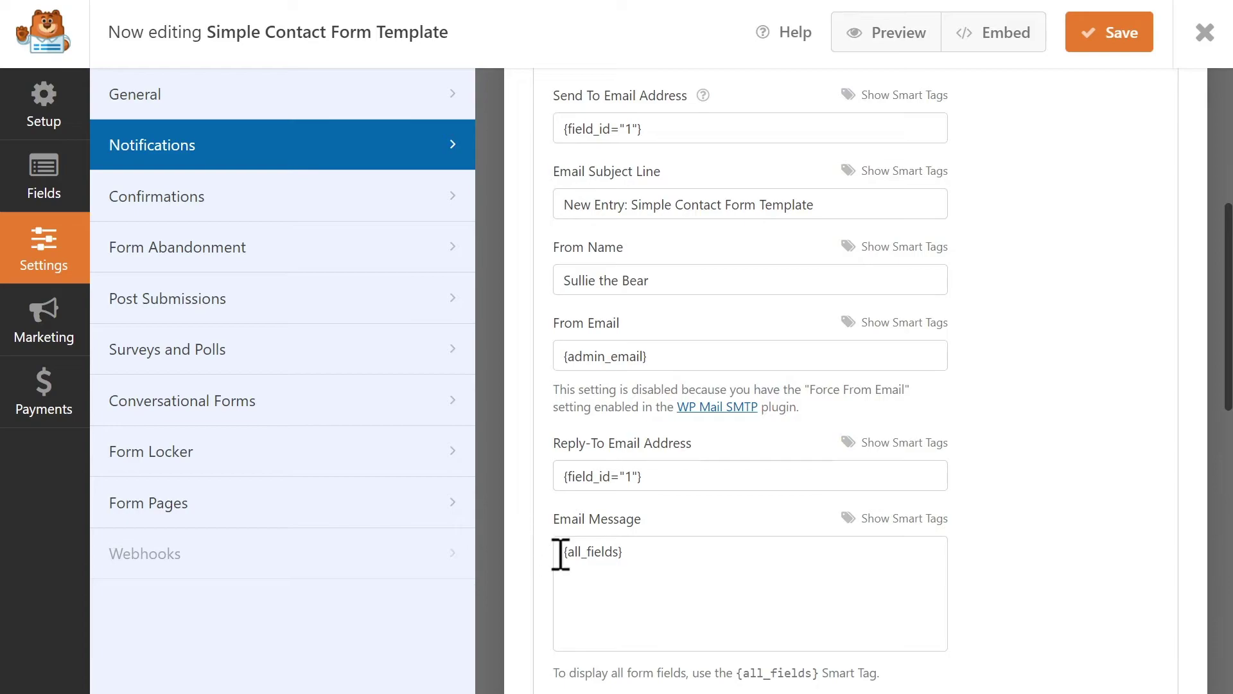
{"action": "left_click", "coordinate": [668, 551]}
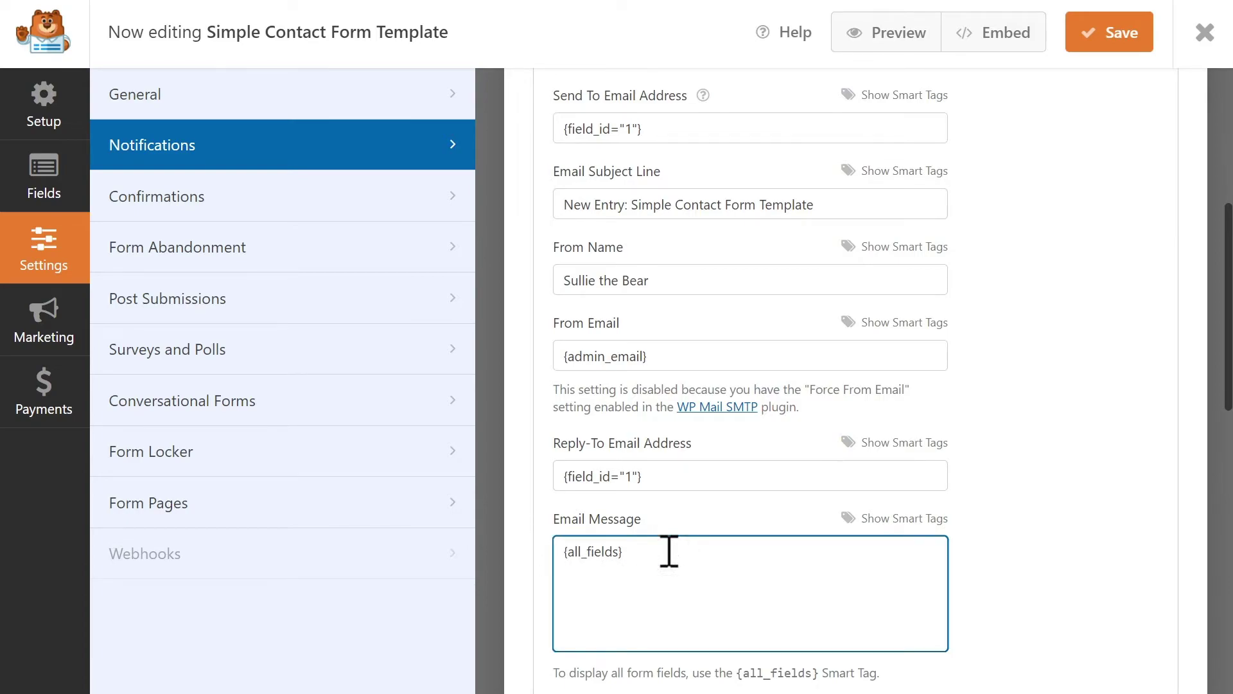
{"action": "left_click_drag", "start_coordinate": [669, 551], "coordinate": [545, 556]}
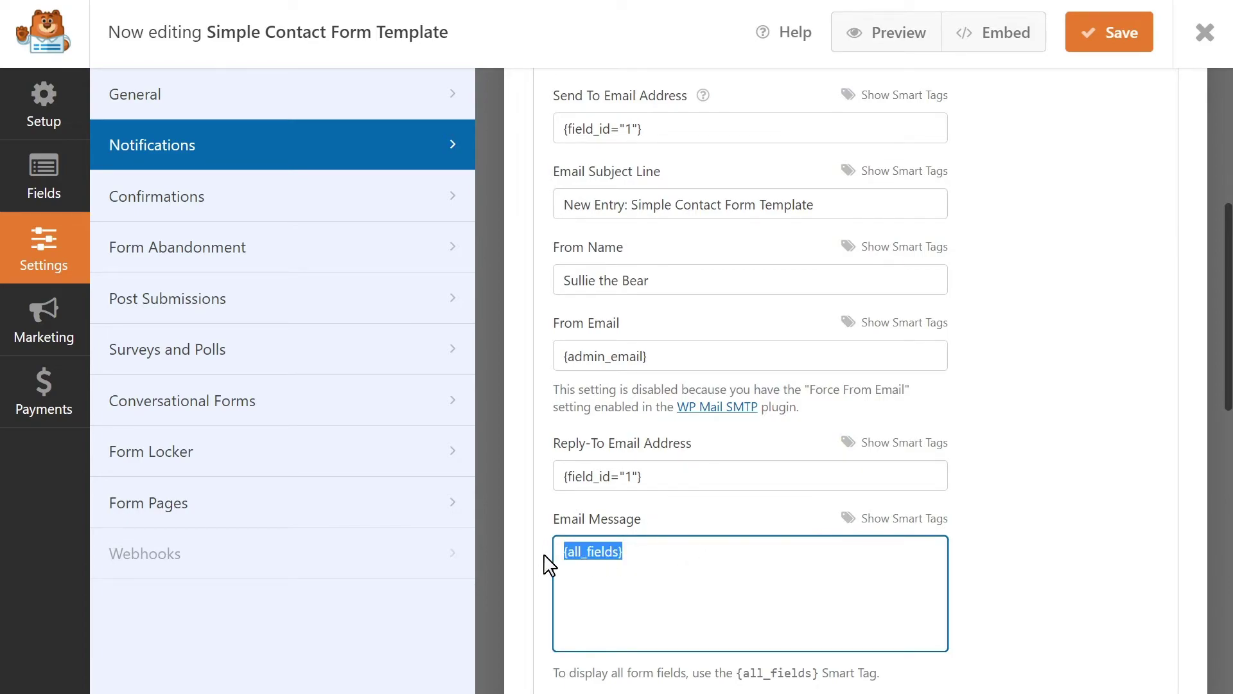
{"action": "left_click", "coordinate": [668, 556]}
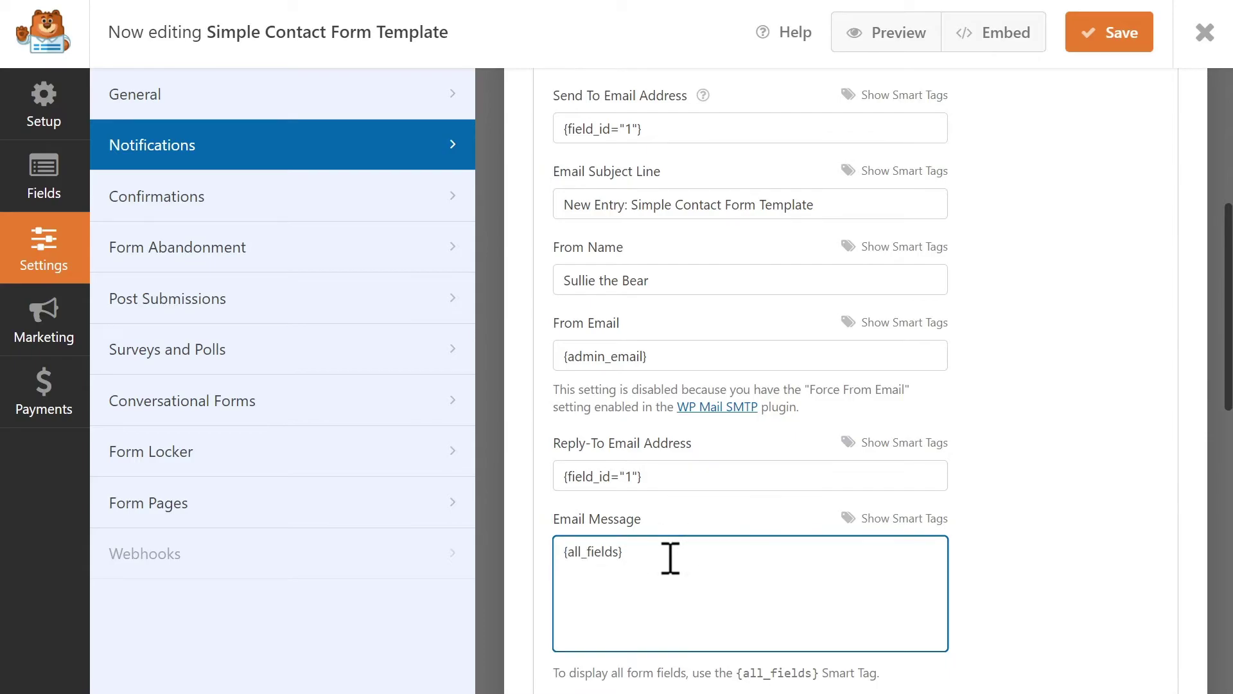
In Confirmations, try the Message type, then Show Page with the Thank You page
{"action": "left_click", "coordinate": [399, 200]}
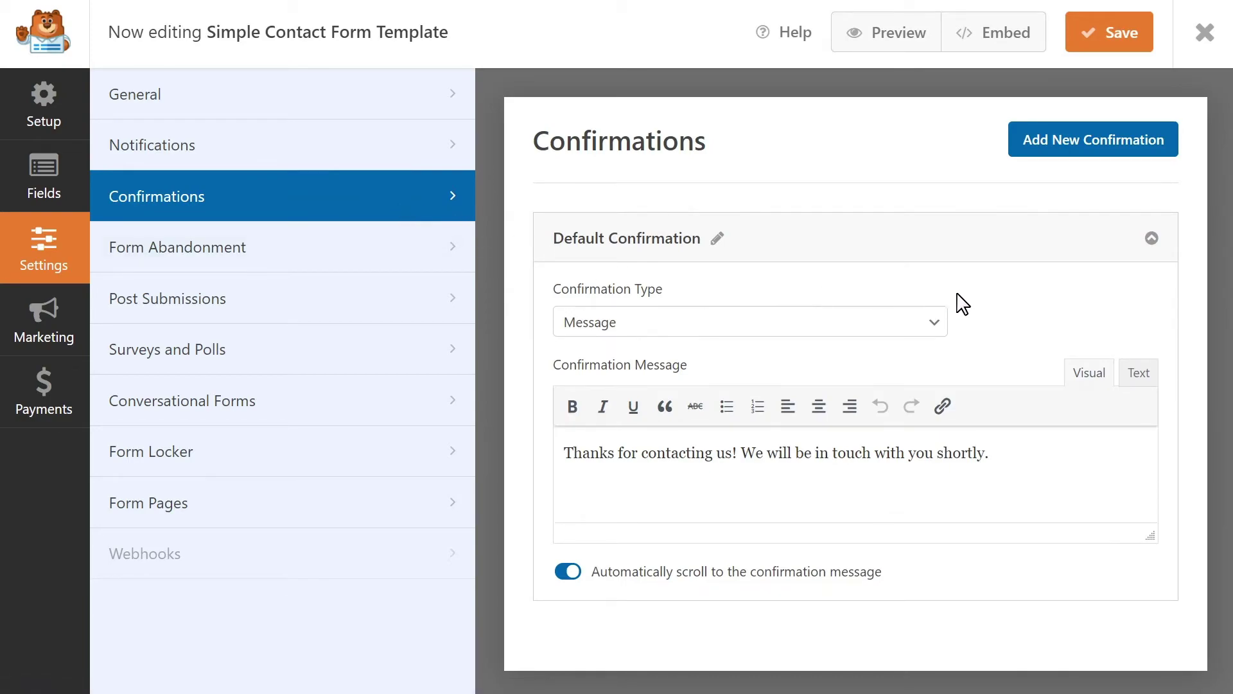
{"action": "left_click", "coordinate": [936, 324]}
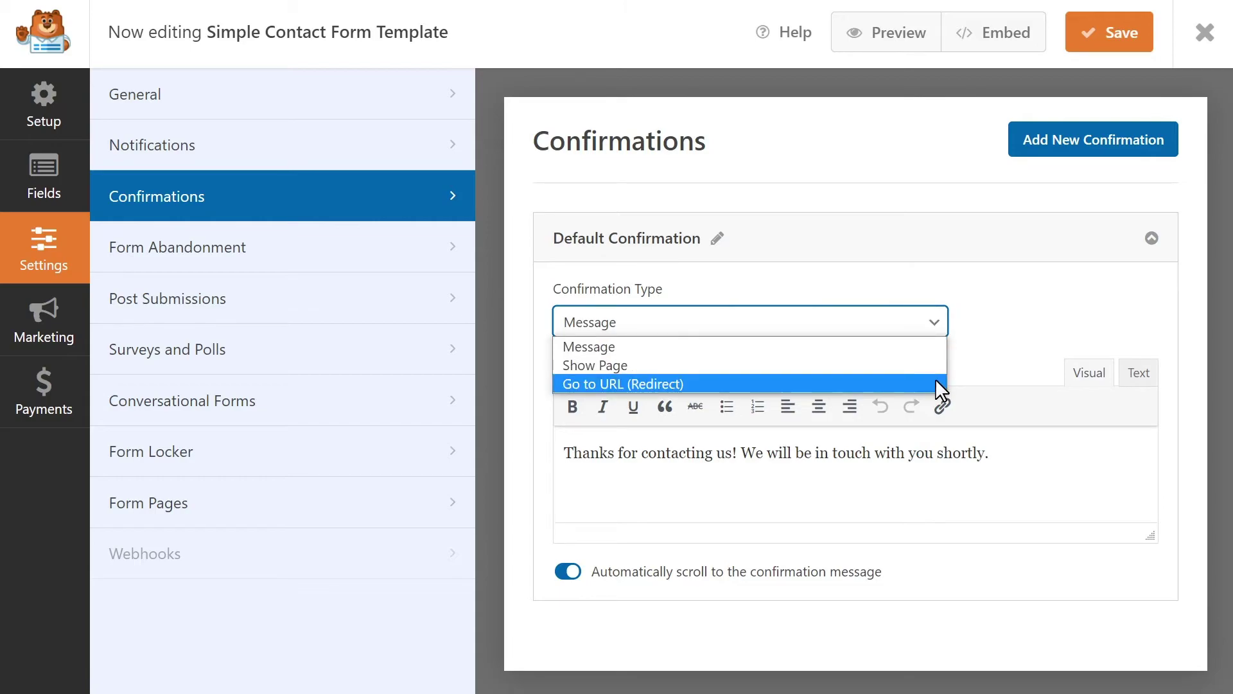
{"action": "left_click", "coordinate": [931, 347]}
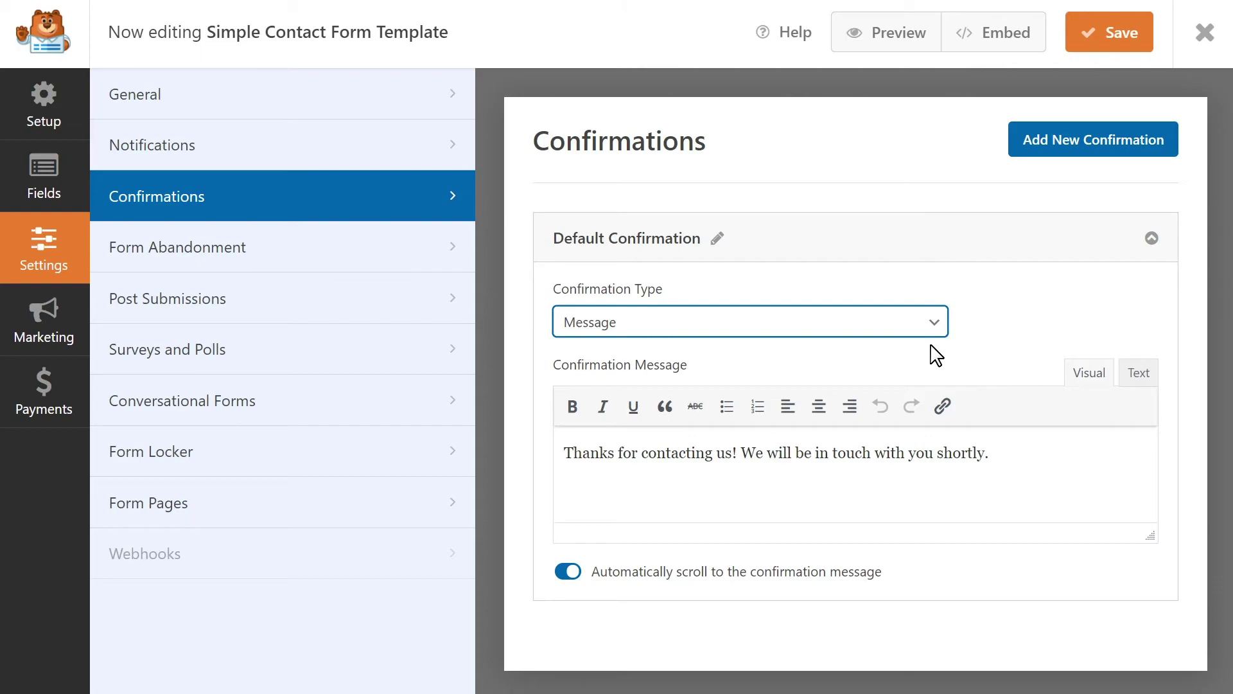
{"action": "left_click", "coordinate": [1013, 458]}
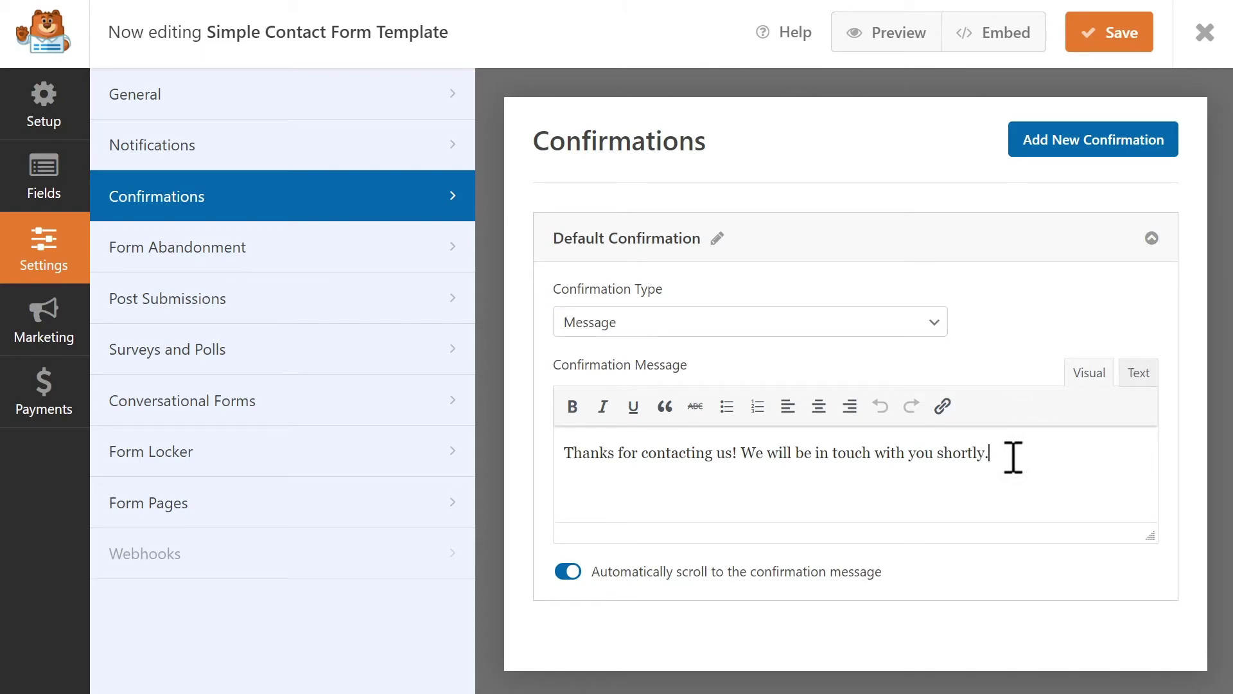
{"action": "left_click", "coordinate": [928, 326]}
{"action": "left_click", "coordinate": [918, 364]}
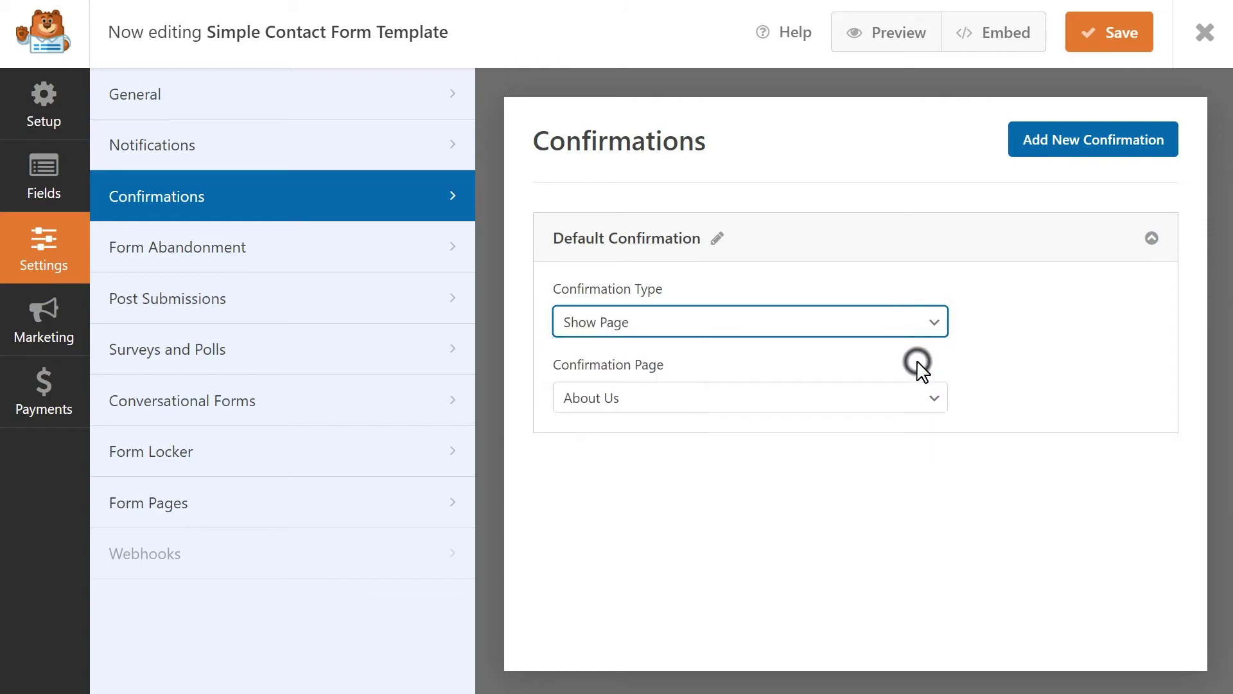
{"action": "left_click", "coordinate": [939, 399]}
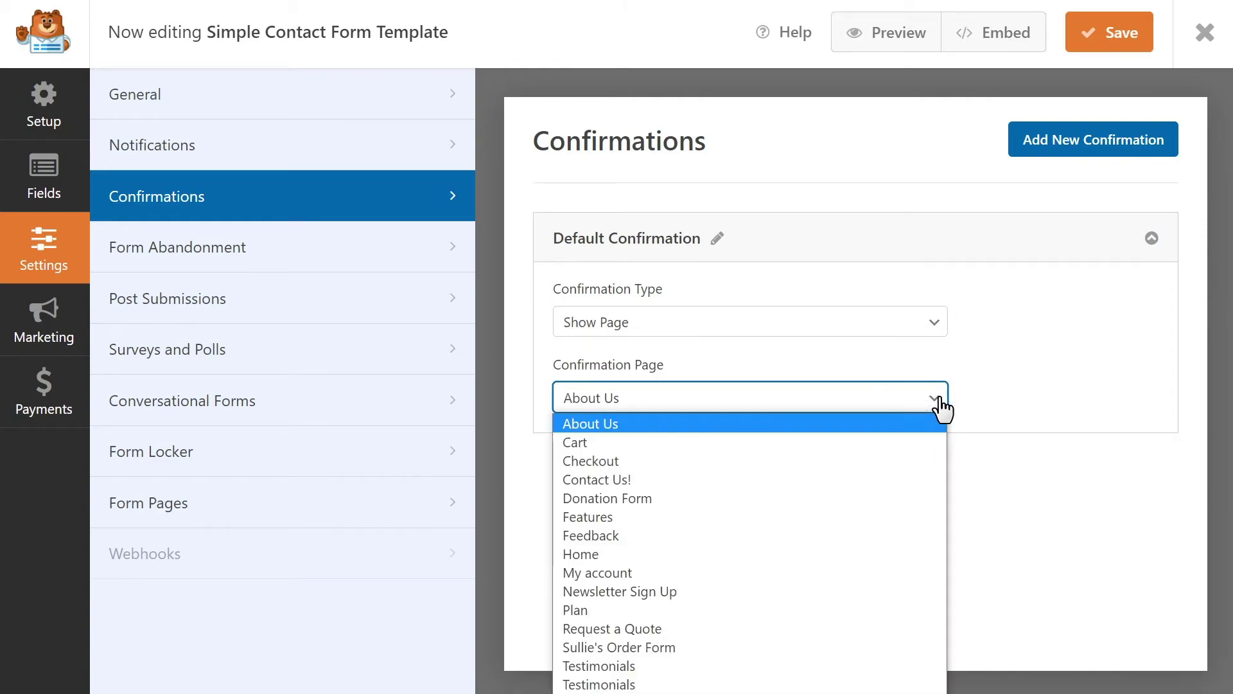
{"action": "left_click", "coordinate": [608, 685]}
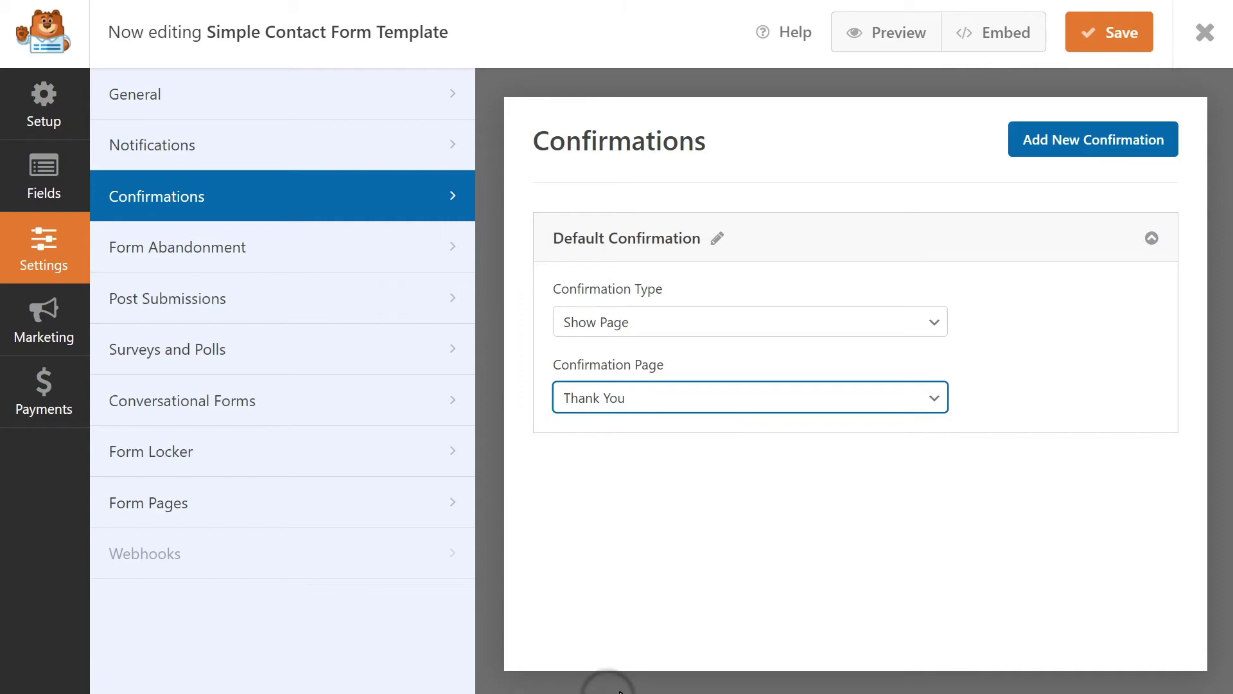
{"action": "left_click", "coordinate": [994, 363]}
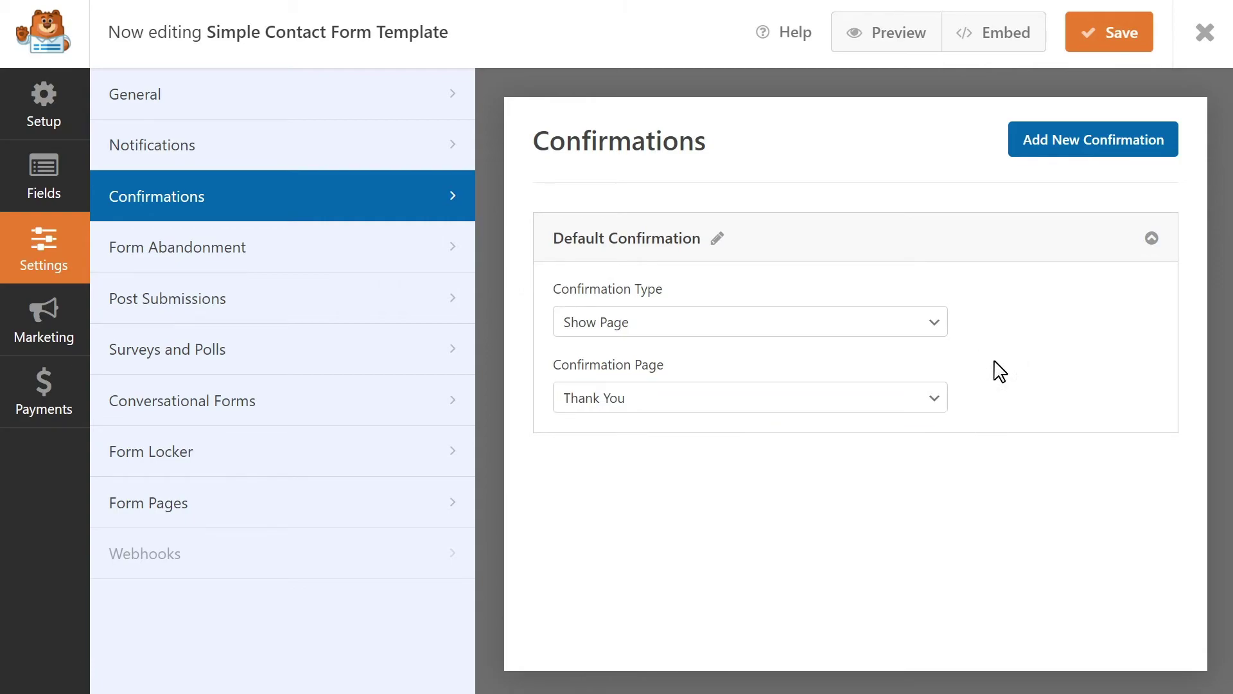
Change the Confirmation Type to Go to URL (Redirect) and focus its URL field
{"action": "left_click", "coordinate": [937, 330]}
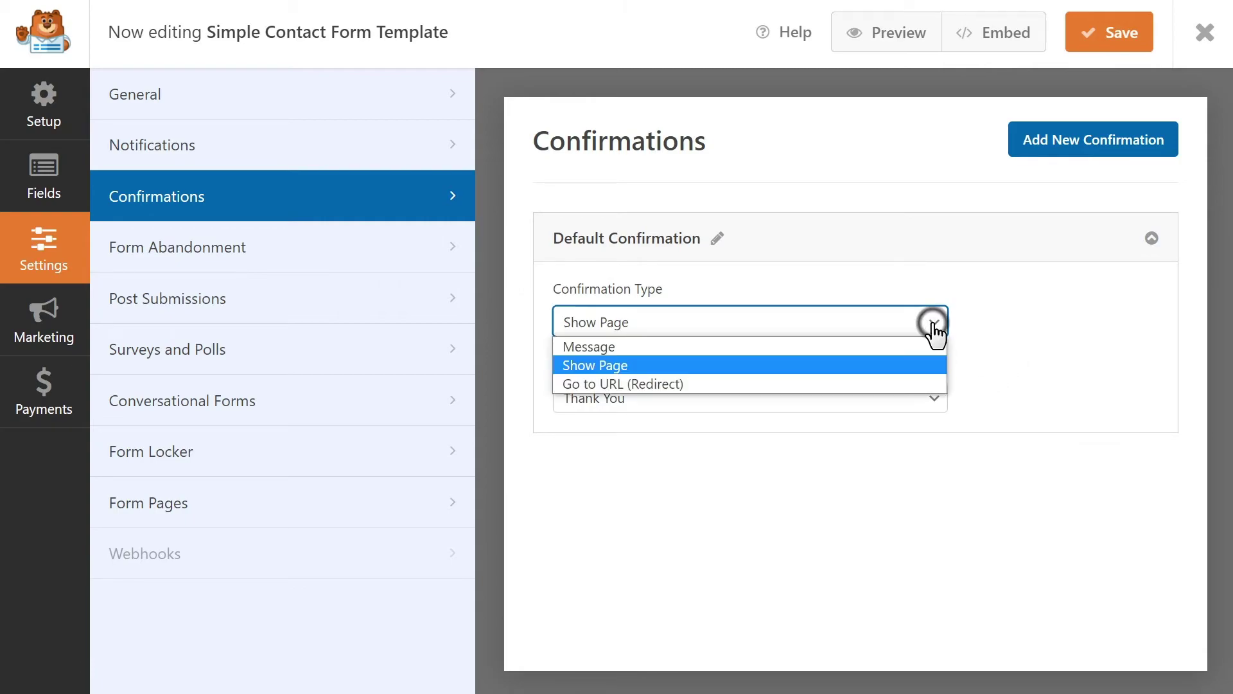
{"action": "left_click", "coordinate": [922, 384]}
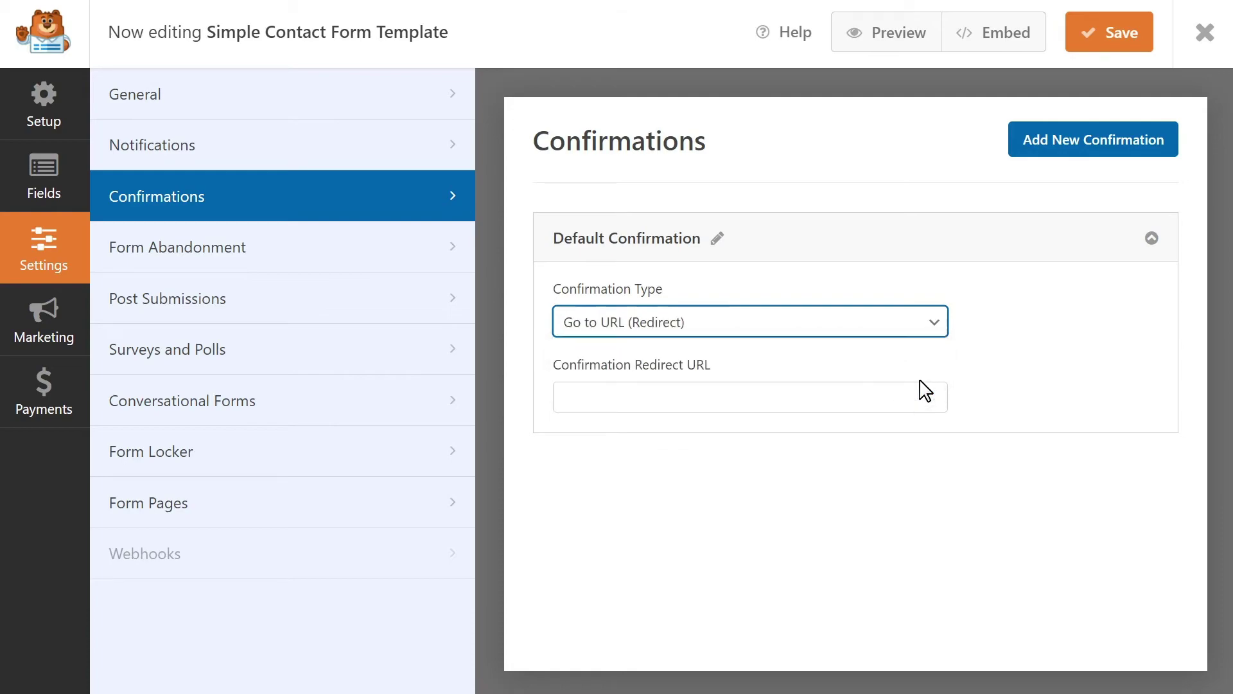
{"action": "left_click", "coordinate": [895, 400]}
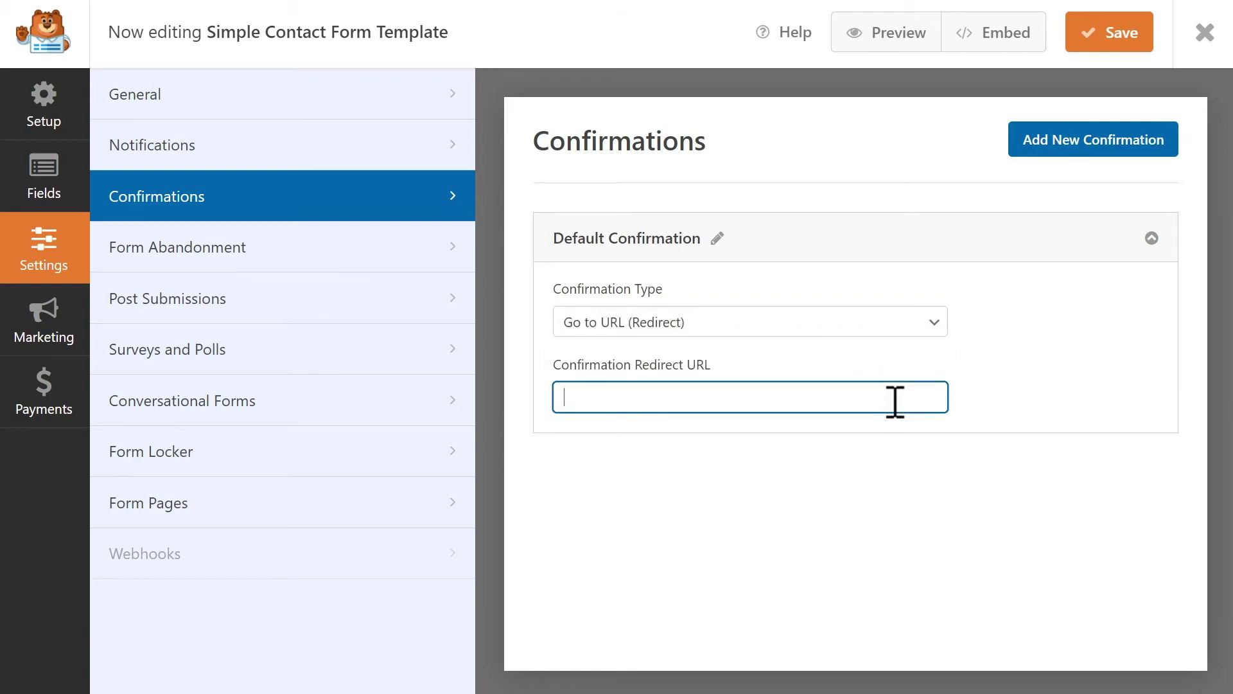
Save the form and embed it in a new page titled 'Contact Us!'
{"action": "left_click", "coordinate": [1109, 44]}
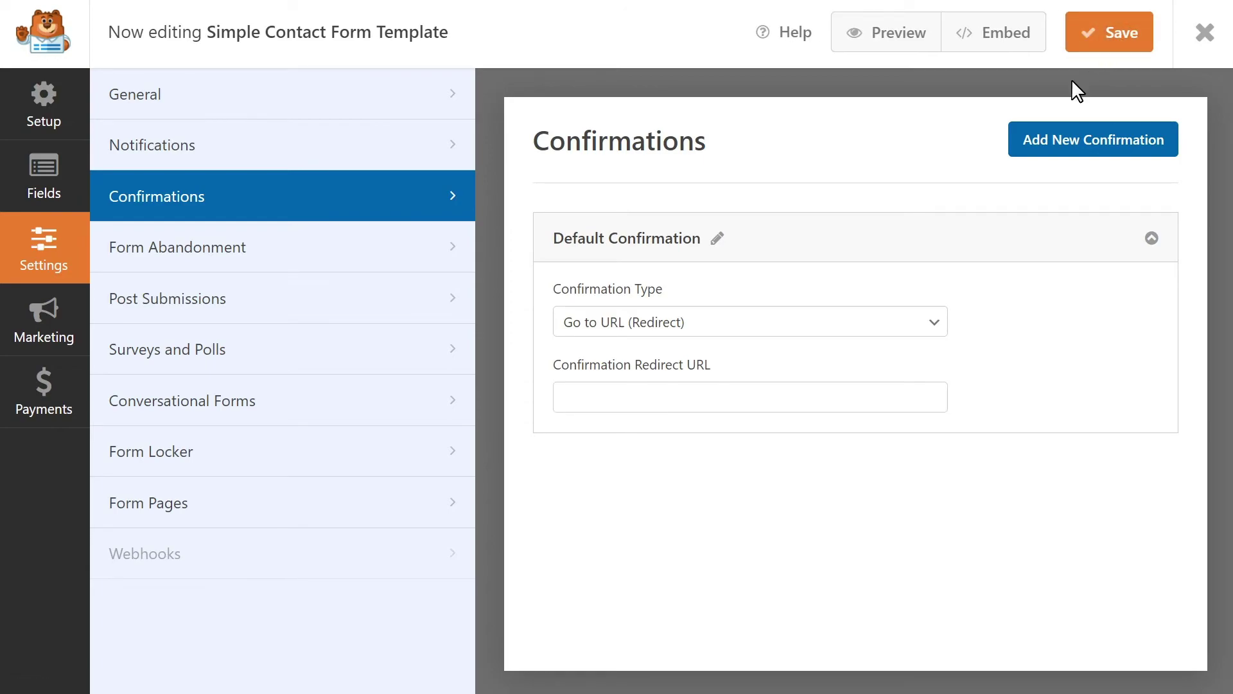
{"action": "left_click", "coordinate": [997, 32]}
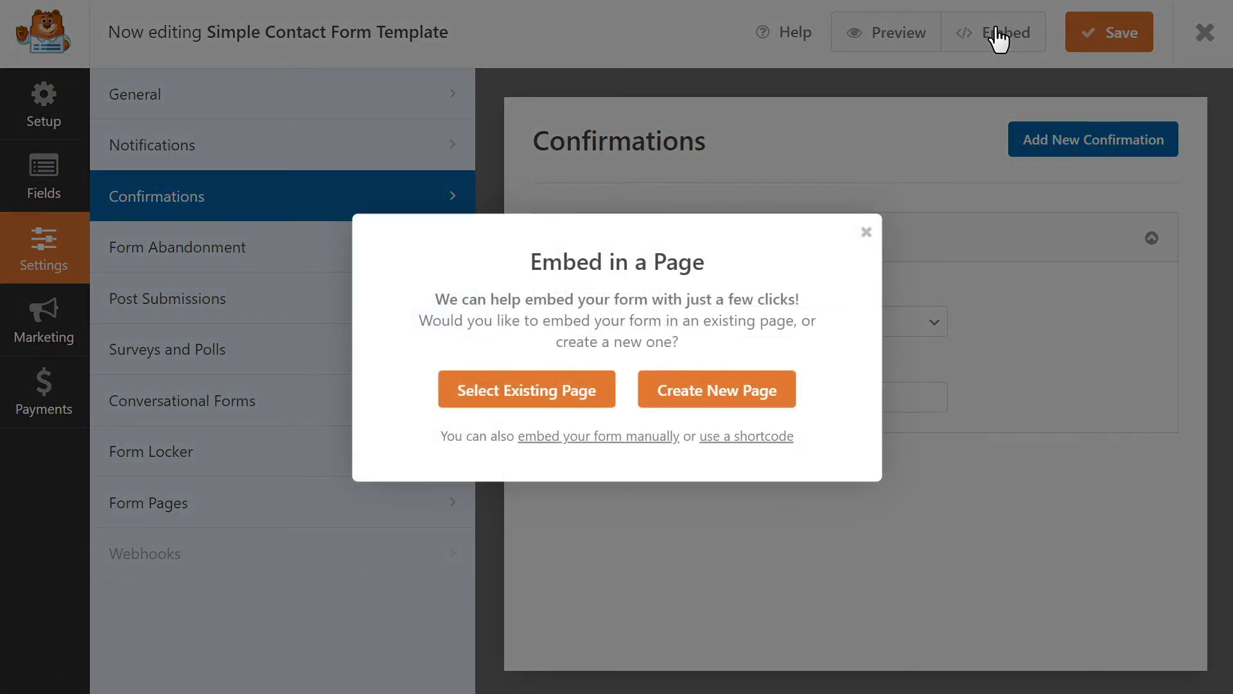
{"action": "left_click", "coordinate": [764, 390]}
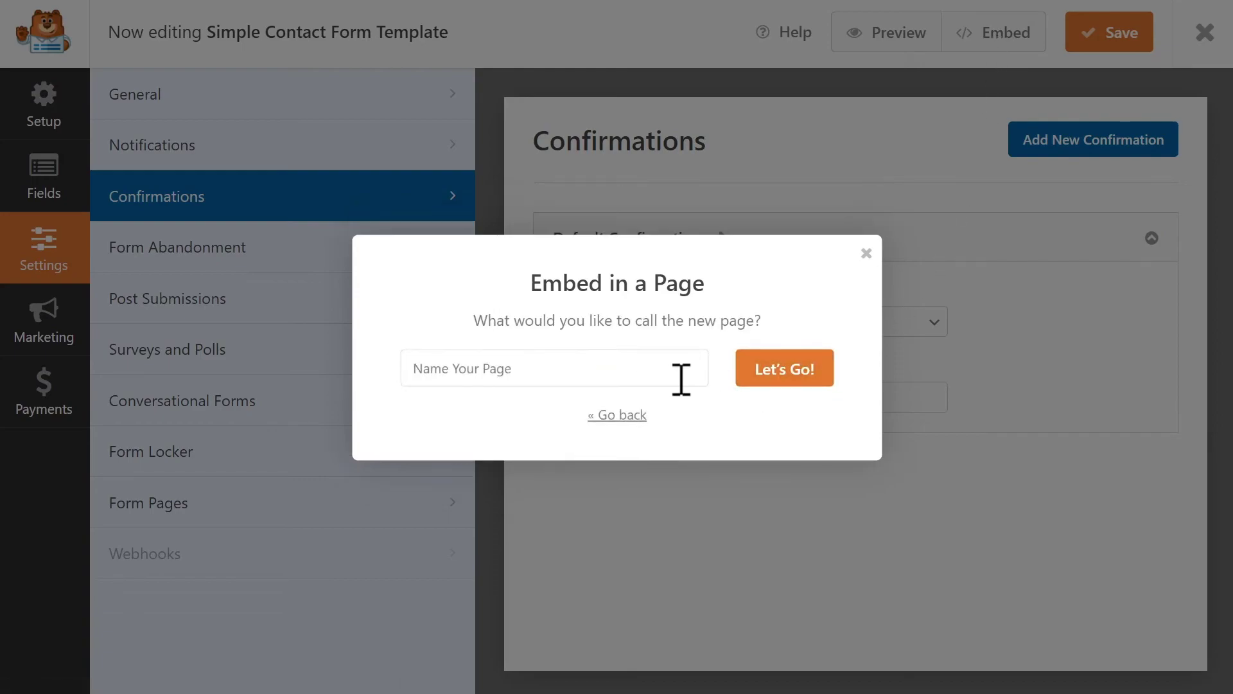
{"action": "left_click", "coordinate": [681, 379]}
{"action": "type", "text": "Contact Us!"}
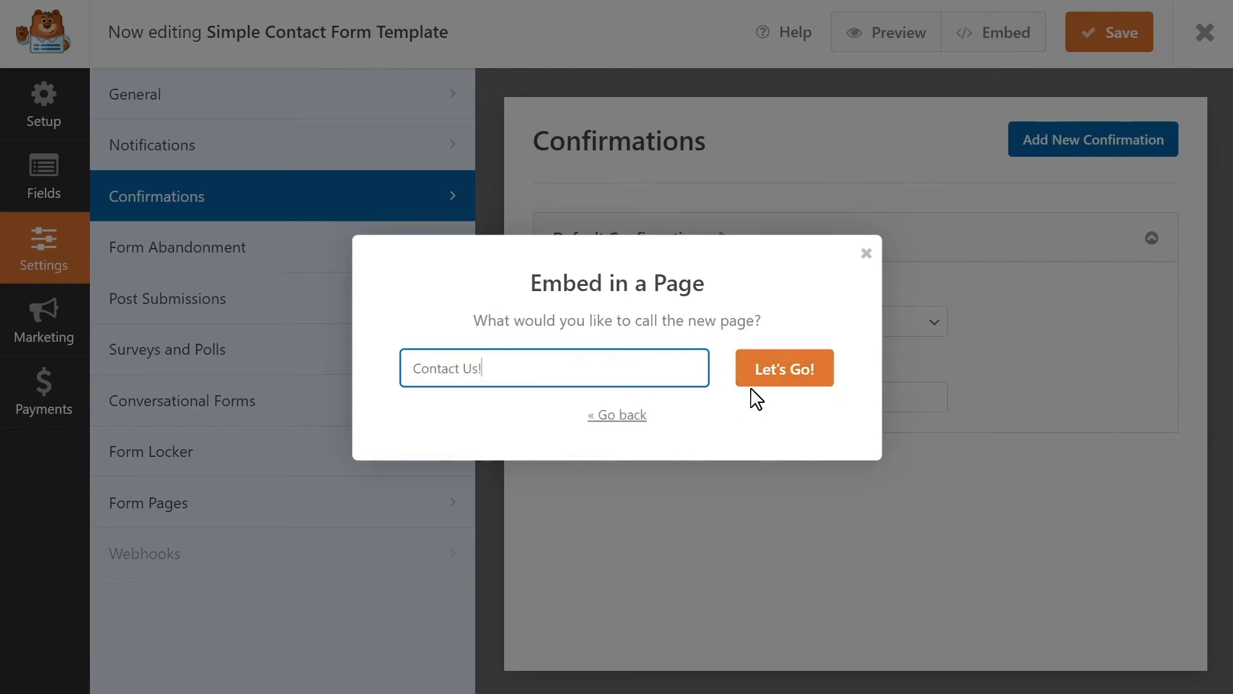
{"action": "left_click", "coordinate": [759, 378]}
{"action": "left_click_drag", "start_coordinate": [942, 192], "coordinate": [945, 175]}
Publish the Contact Us! page and view the live page
{"action": "left_click", "coordinate": [1102, 28]}
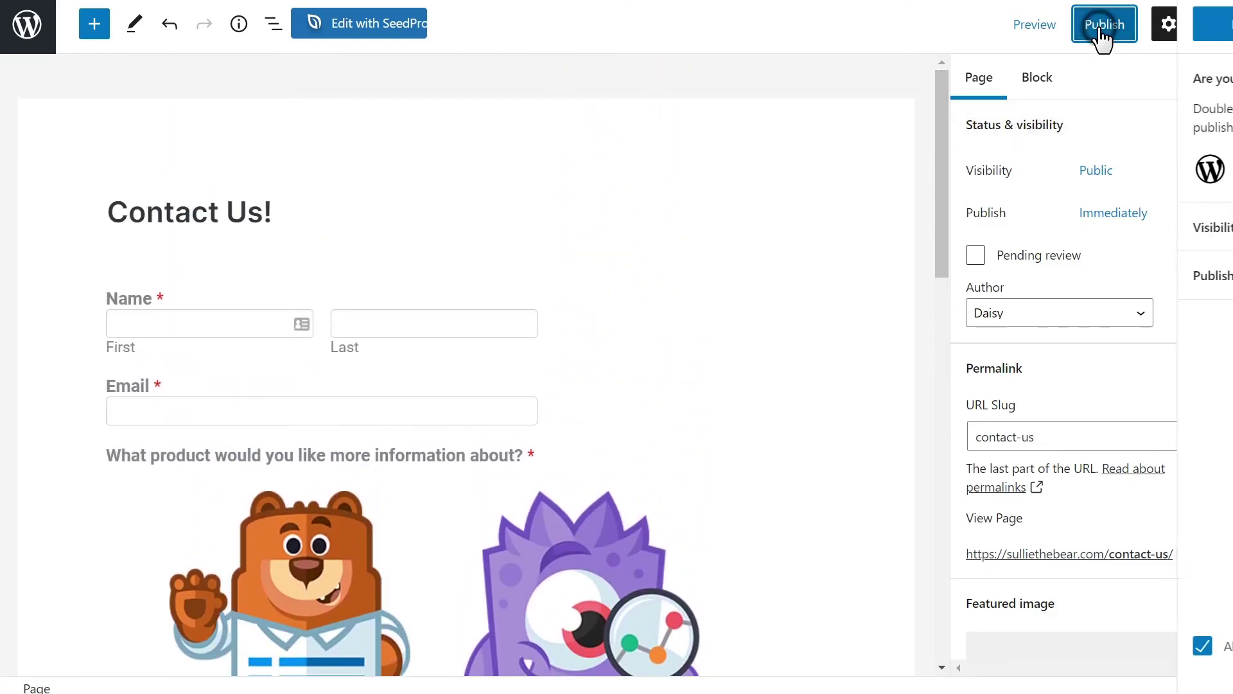
{"action": "left_click", "coordinate": [1092, 31]}
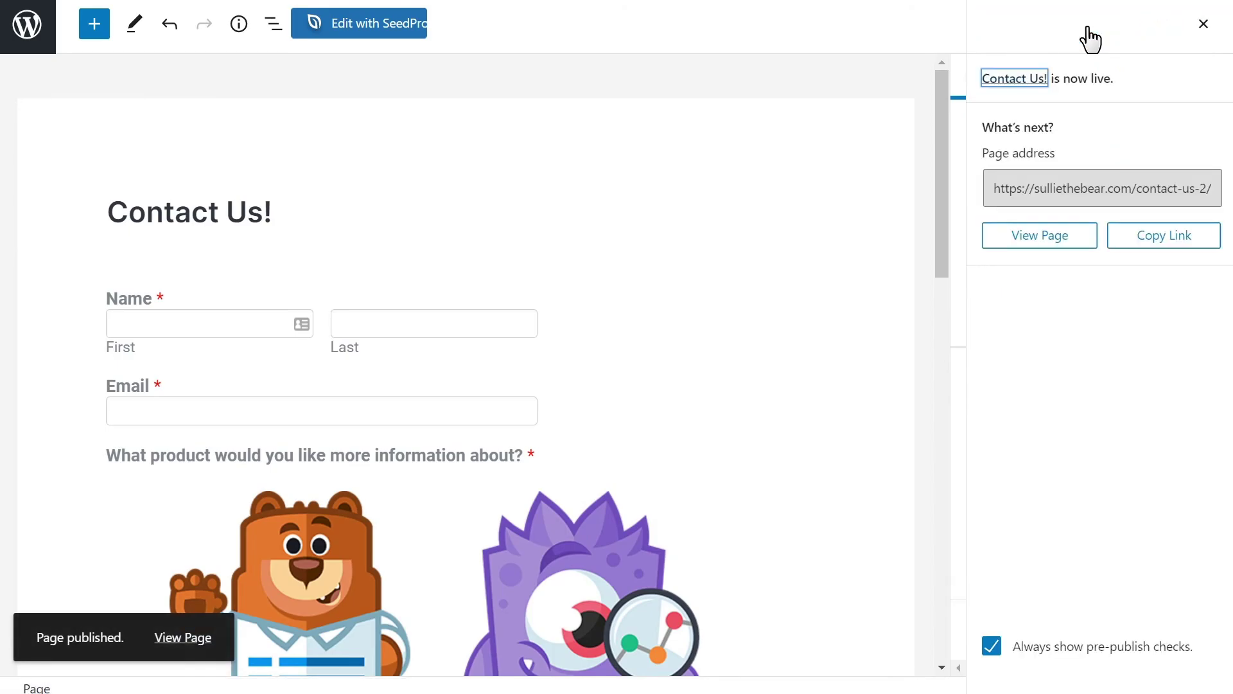
{"action": "left_click", "coordinate": [1077, 247]}
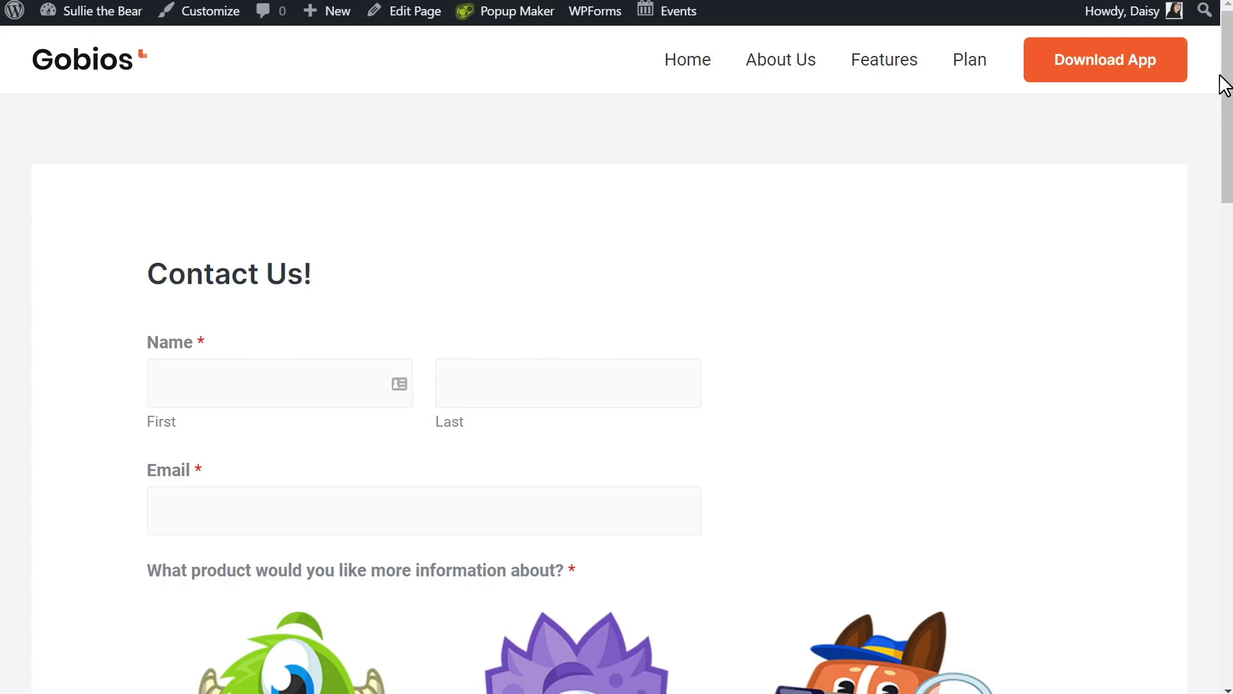
{"action": "left_click_drag", "start_coordinate": [1219, 76], "coordinate": [1227, 55]}
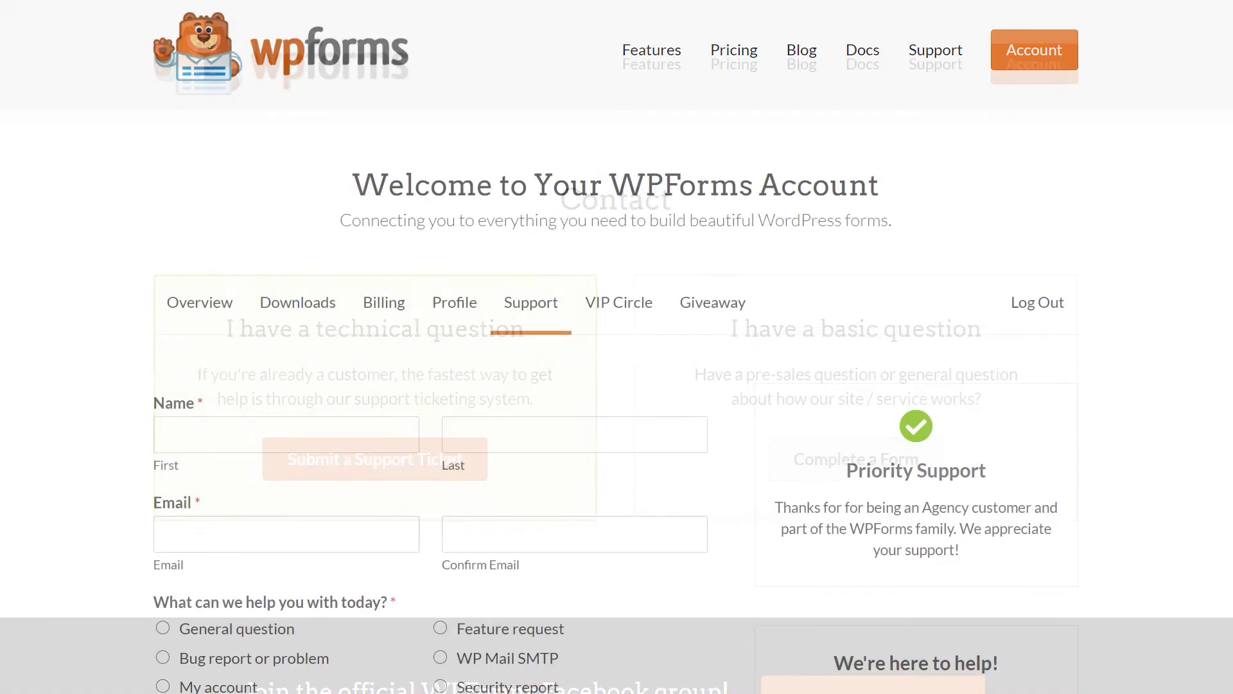
Scroll down the wpforms.com page to view the support request form
{"action": "scroll", "coordinate": [617, 347], "scroll_direction": "down", "scroll_amount": 6}
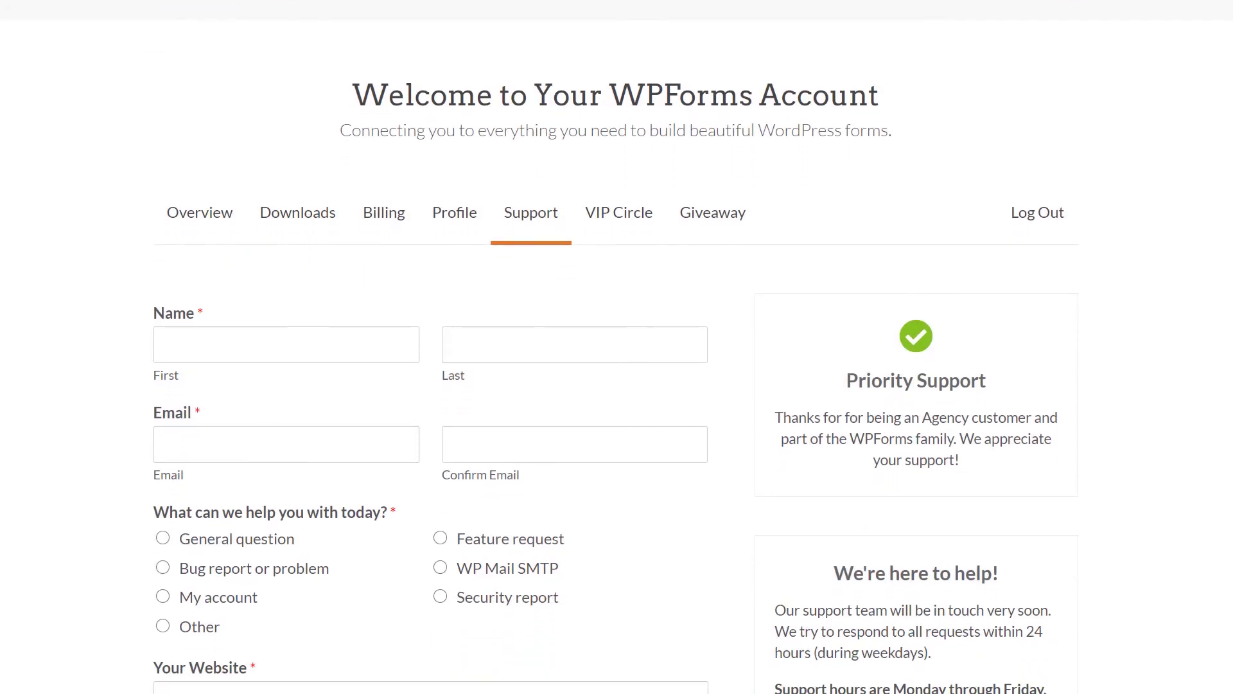